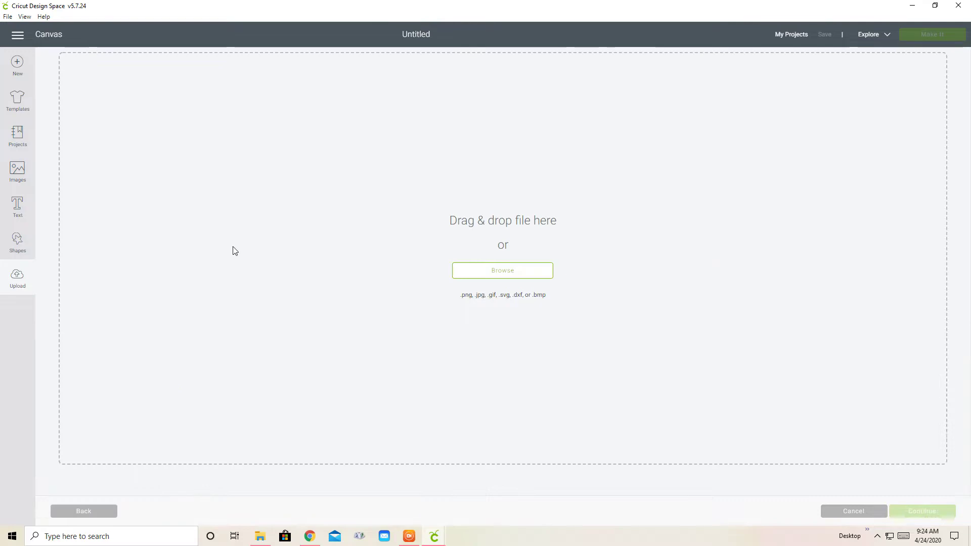
- Choose the browser-format Hat Box File-PaintsandGlitter2020 from the Desktop as the image to upload
click(498, 274)
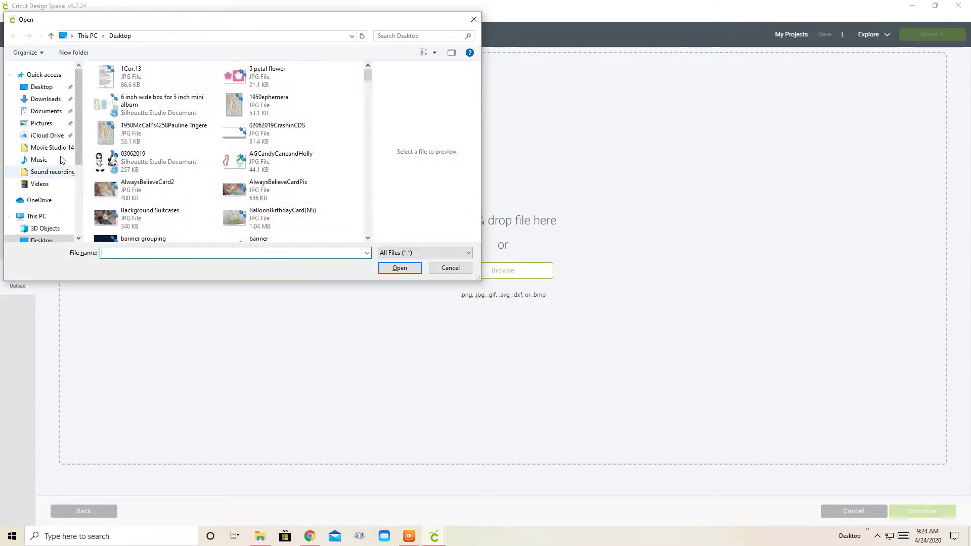
click(49, 92)
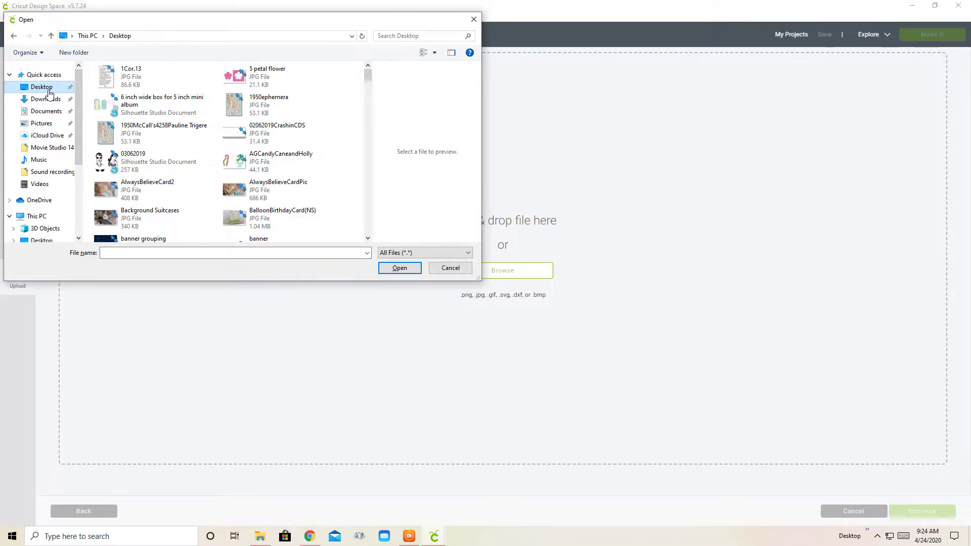
drag(367, 75, 368, 142)
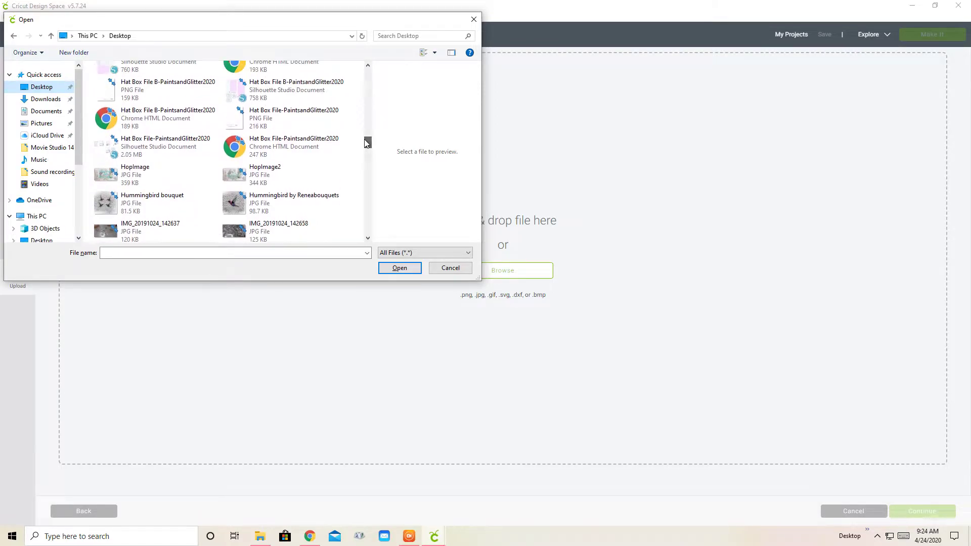
click(281, 153)
click(400, 268)
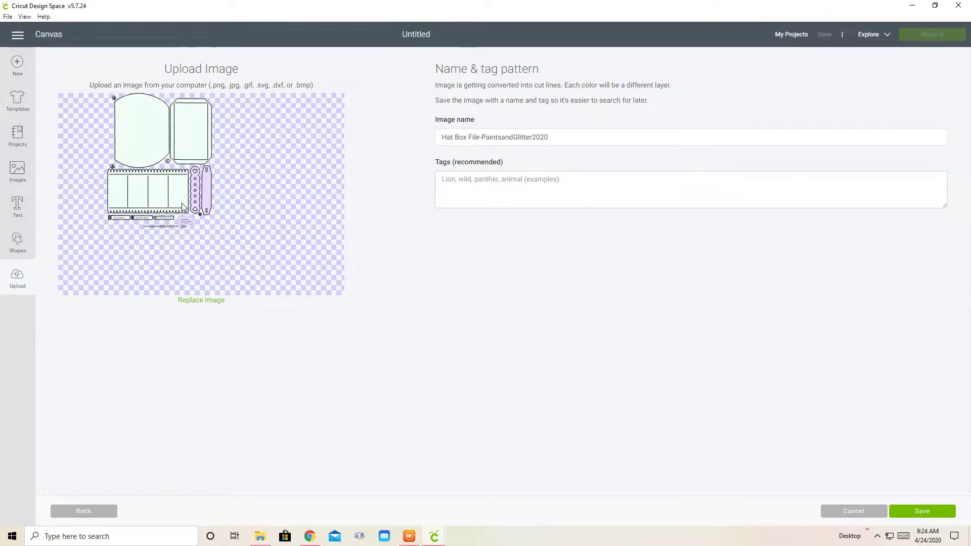
- Save the uploaded hat box image with the tags "Mothers Day, Hat Box" and insert it onto the canvas
click(490, 183)
text(Mothers Day, Hat Box)
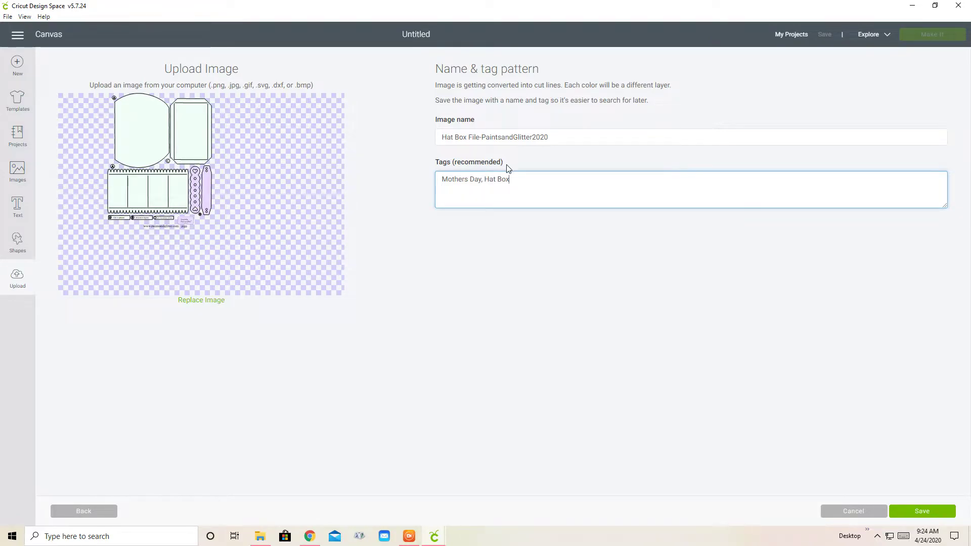
click(901, 514)
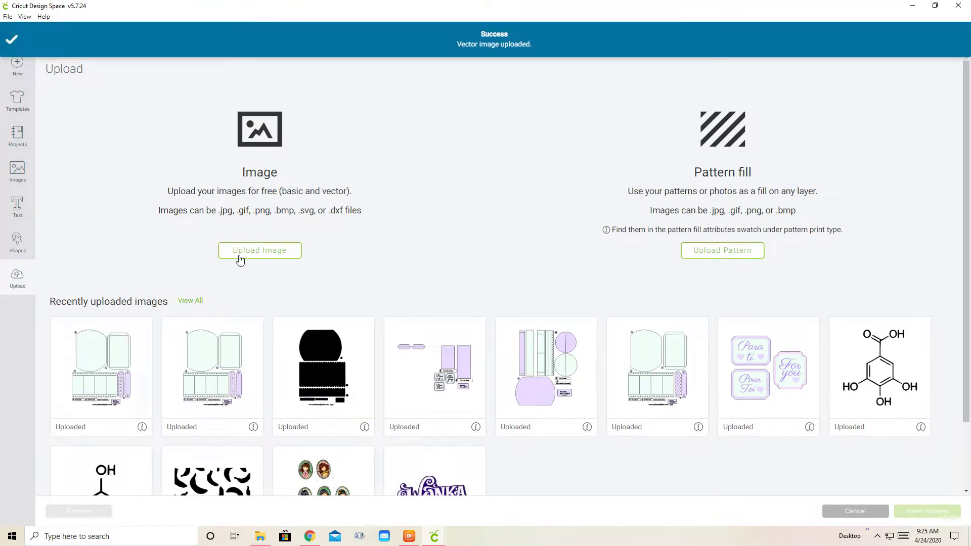
click(108, 354)
click(906, 511)
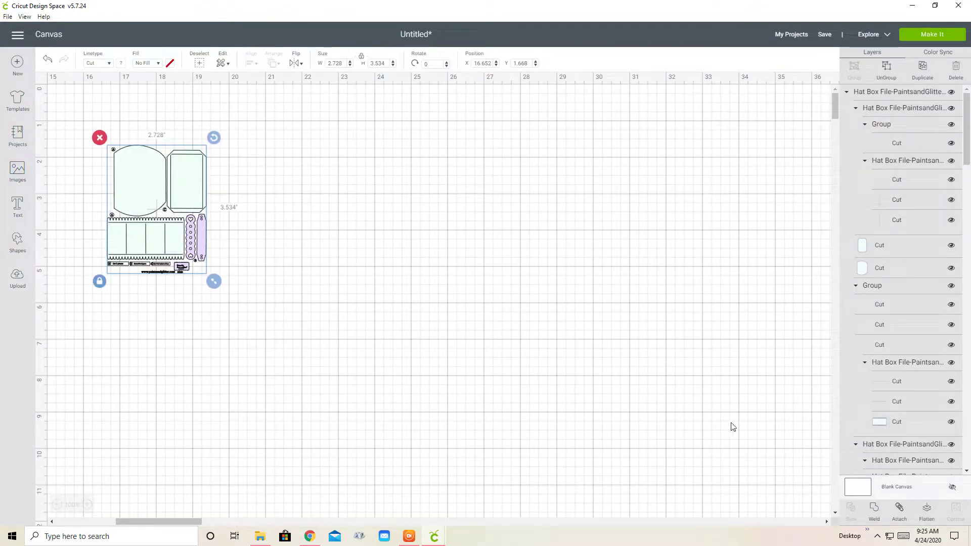
- Start another image upload and choose the browser-format Hat Box File A-PaintsandGlitter2020 from the Desktop
click(16, 278)
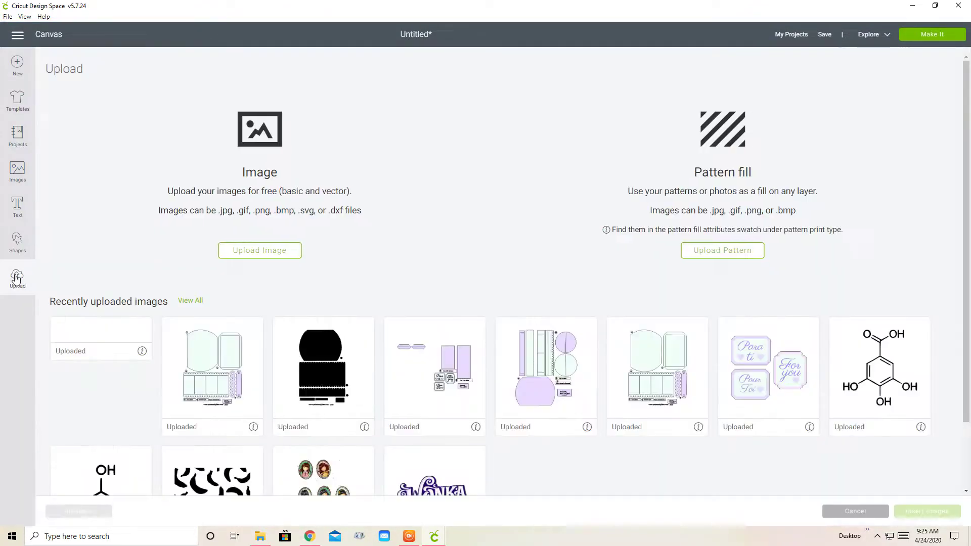
click(231, 256)
click(548, 271)
drag(366, 75, 366, 137)
click(324, 137)
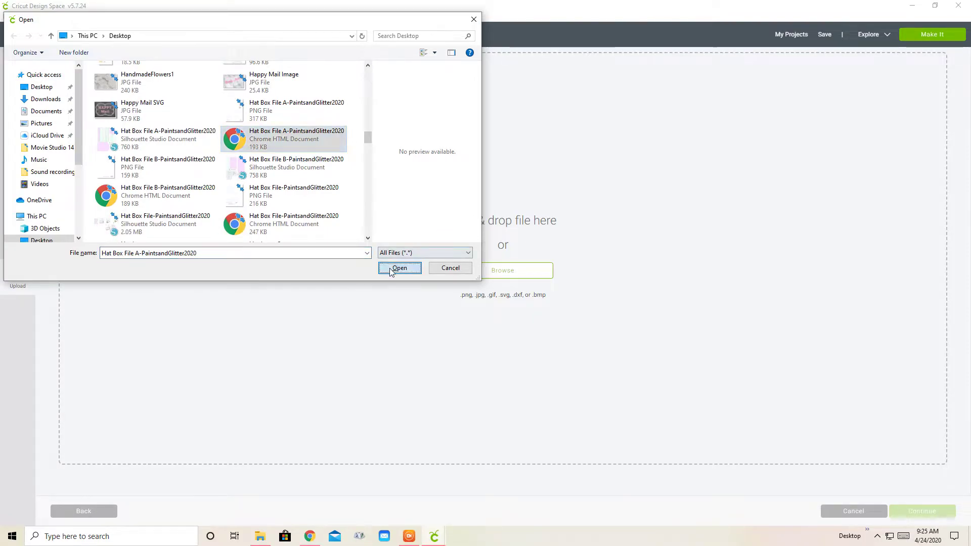
click(396, 268)
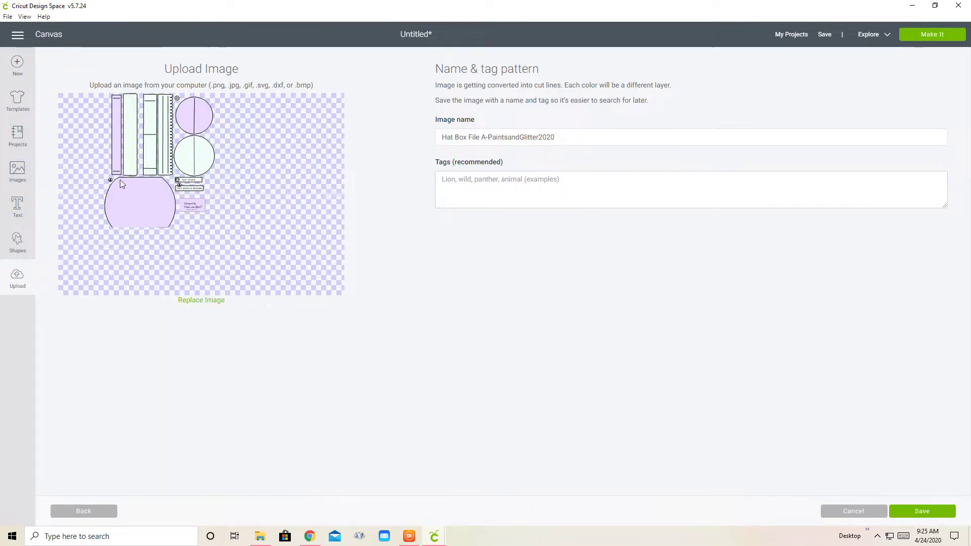
- Tag the File A image "Hat Box, Mothers Day Part A" and save it to the uploads
click(504, 183)
text(Ha)
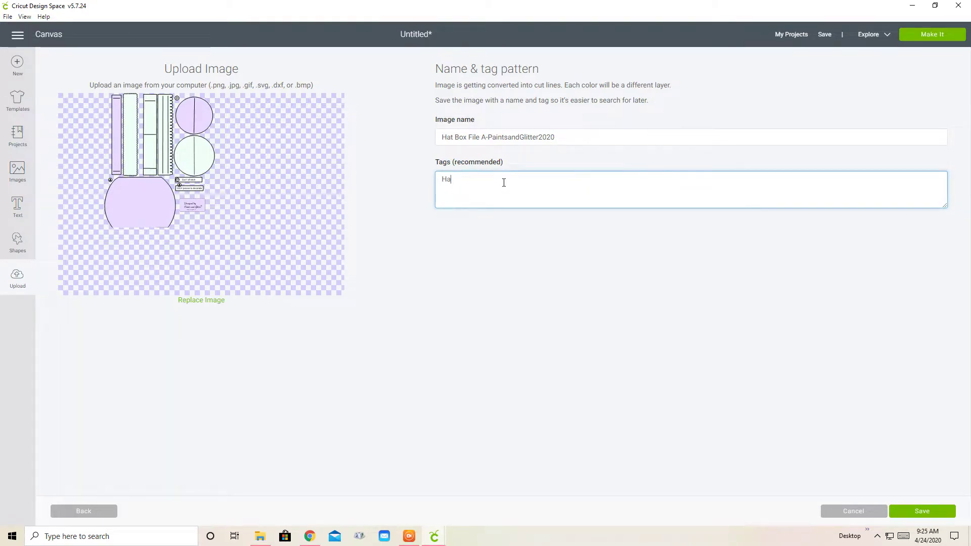
text(t Box, Mothers Day Part A)
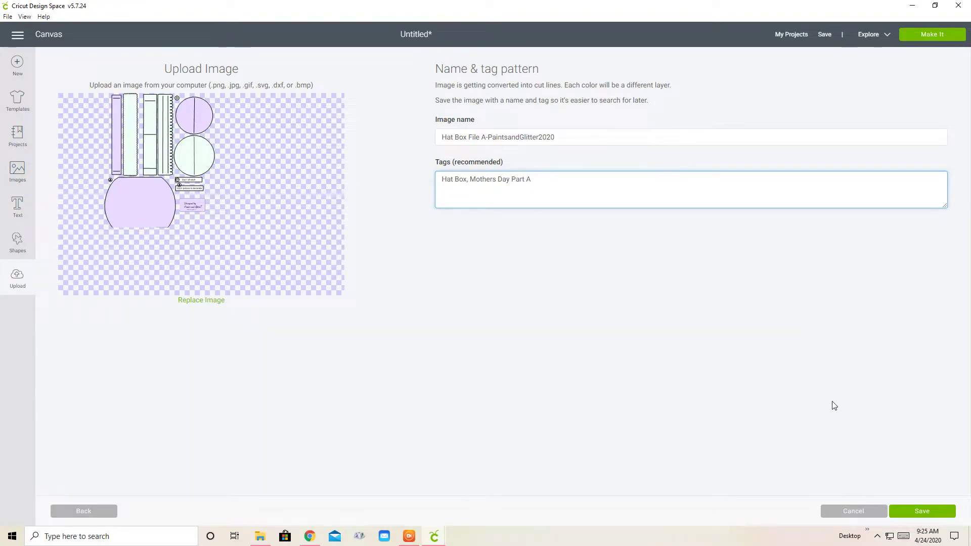
click(935, 513)
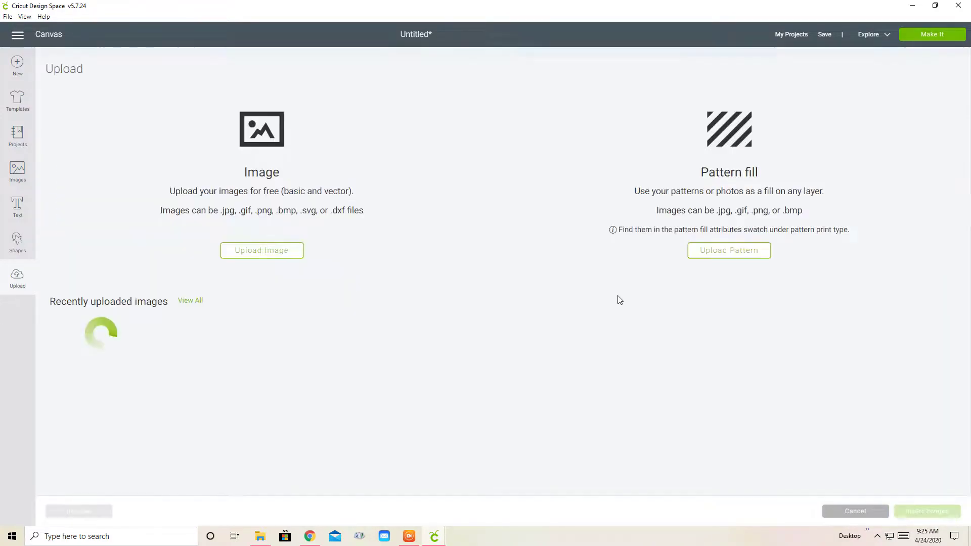
- Insert the Hat Box File A image and place it beside the first image, at about X 19.45, Y 1.76
click(121, 364)
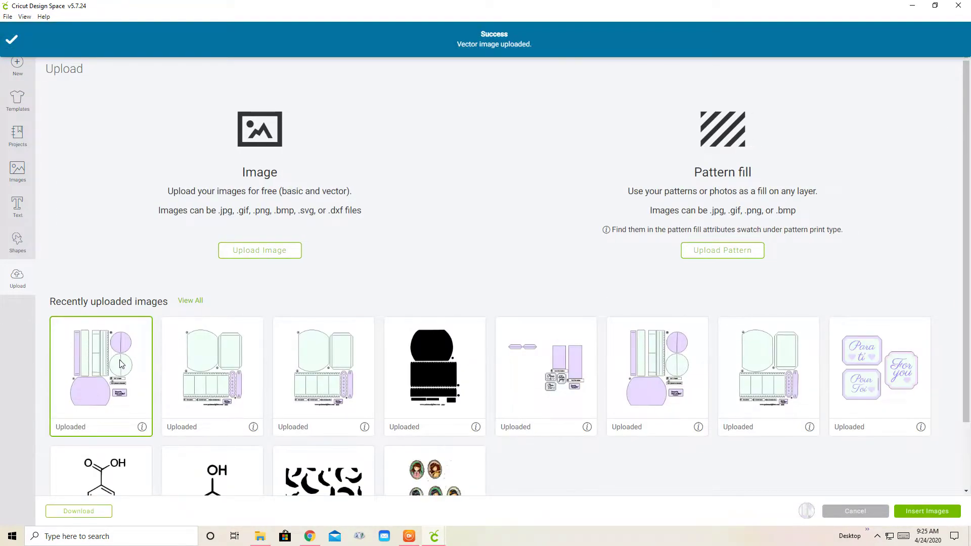
click(909, 512)
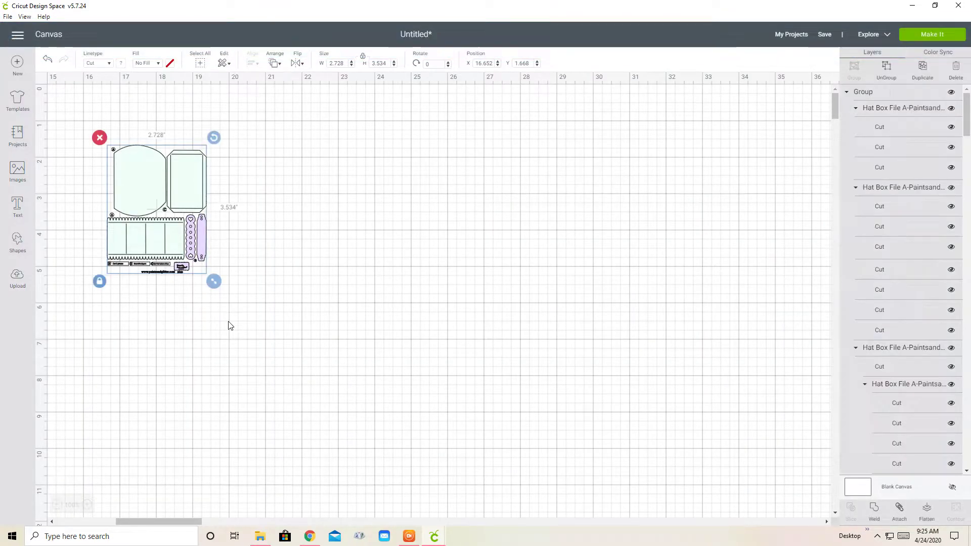
drag(172, 201, 264, 192)
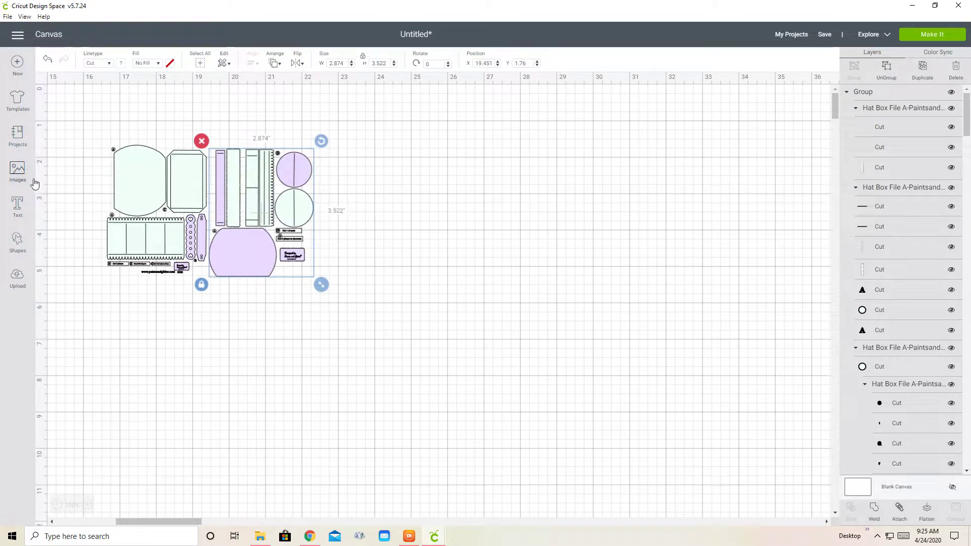
- Start another image upload and choose the browser-format Hat Box File B-PaintsandGlitter2020 from the Desktop
click(17, 278)
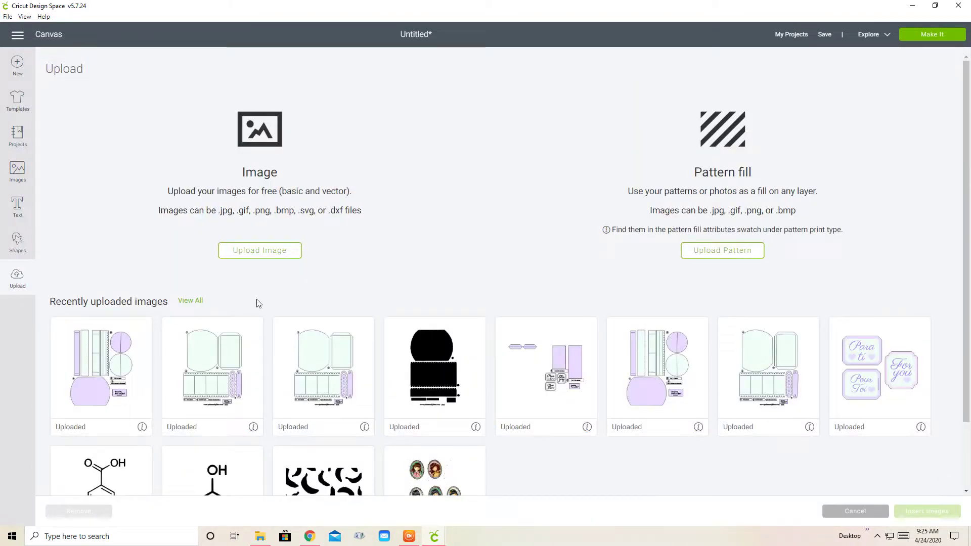
click(257, 252)
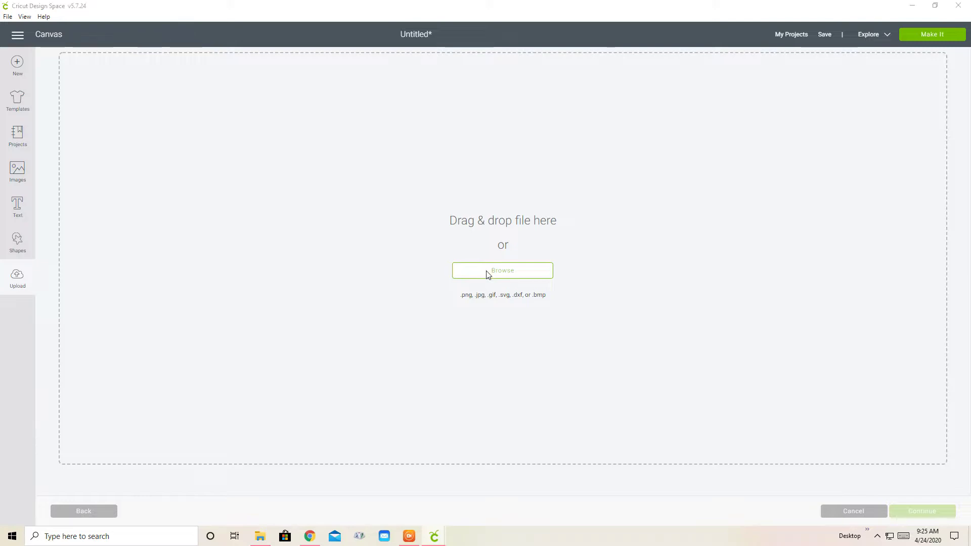
click(488, 271)
click(366, 154)
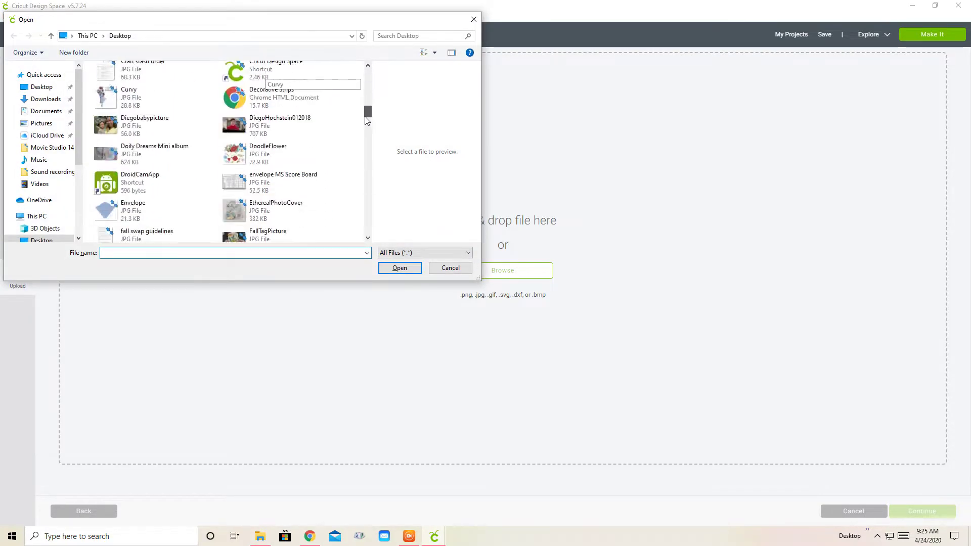
scroll(182, 101, up, 1)
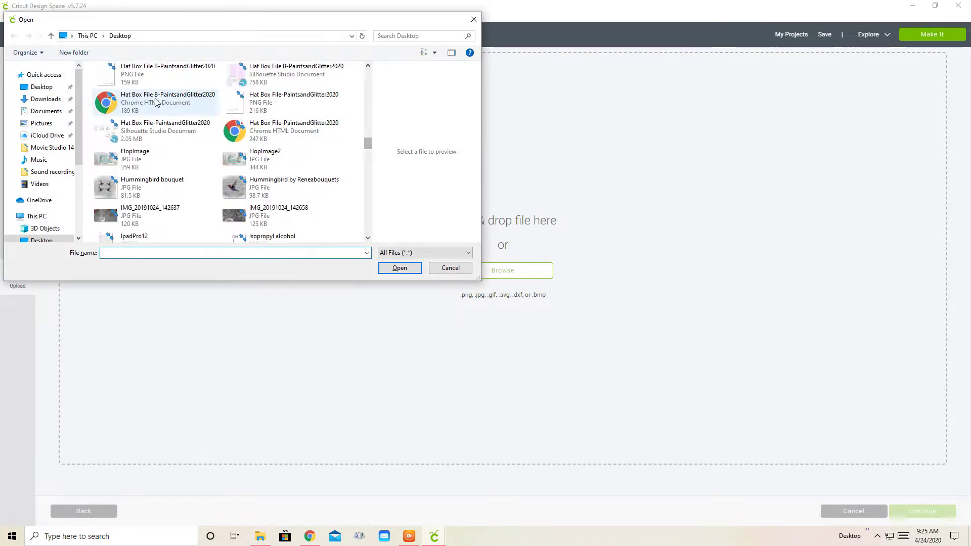
click(167, 101)
click(398, 268)
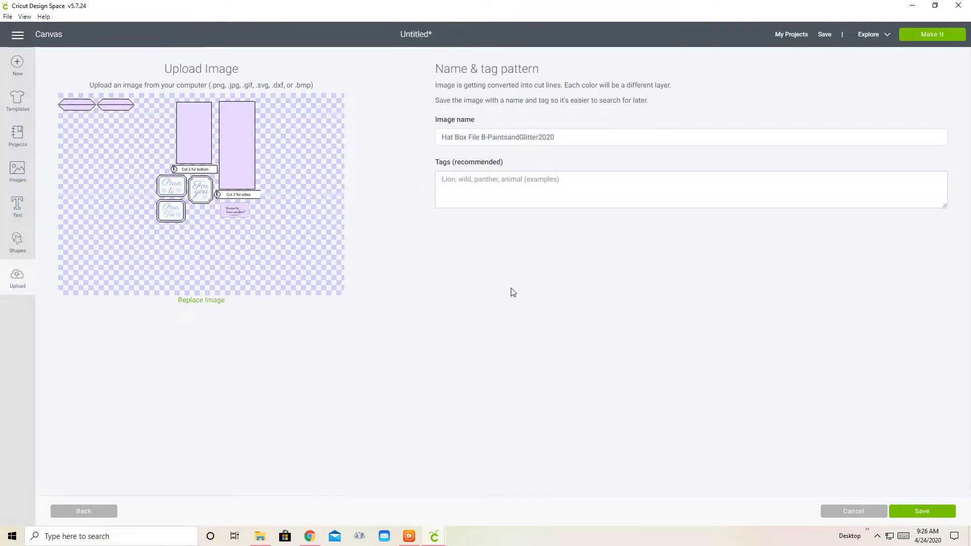
- Tag the File B image "Hat Box, Labels, Part B" and save it to the uploads
click(471, 184)
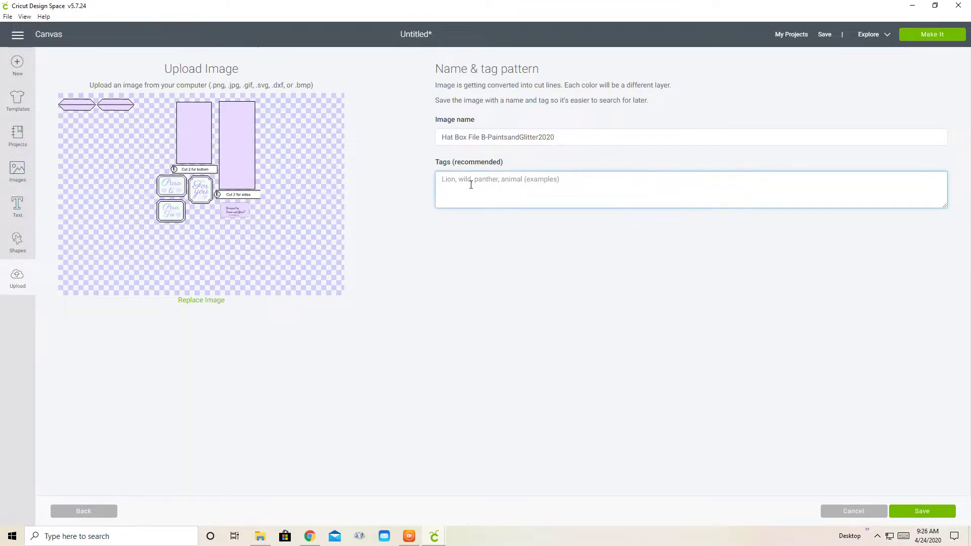
text(Hat Bo)
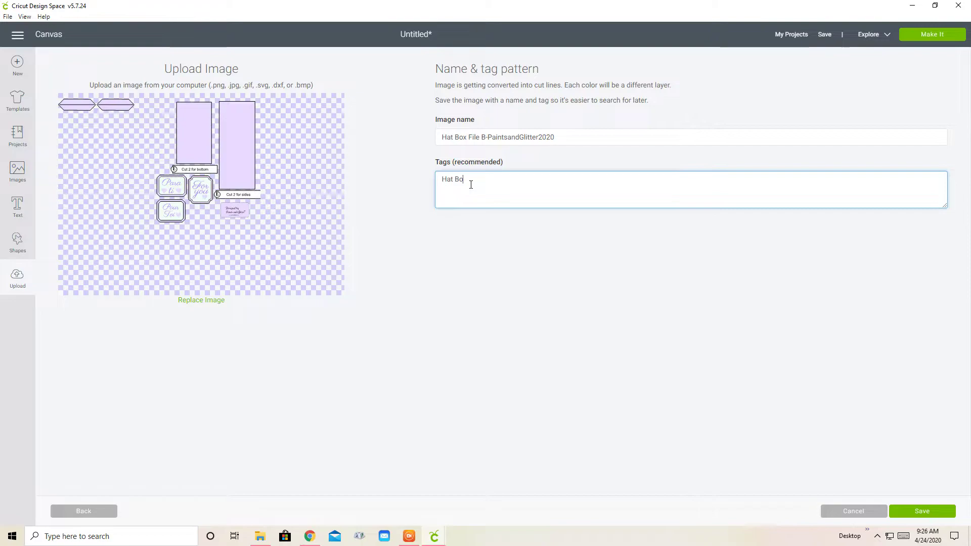
text(x, Labels, Part B)
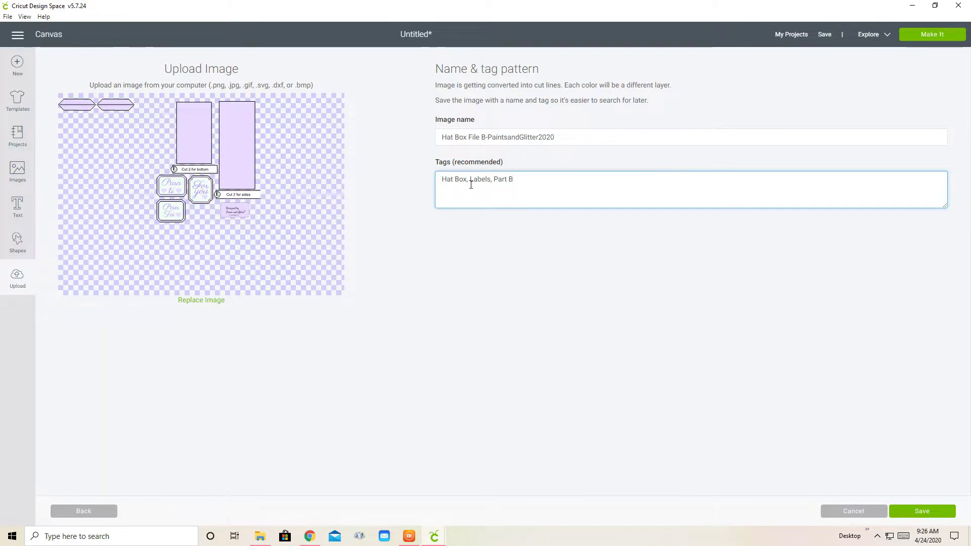
click(903, 510)
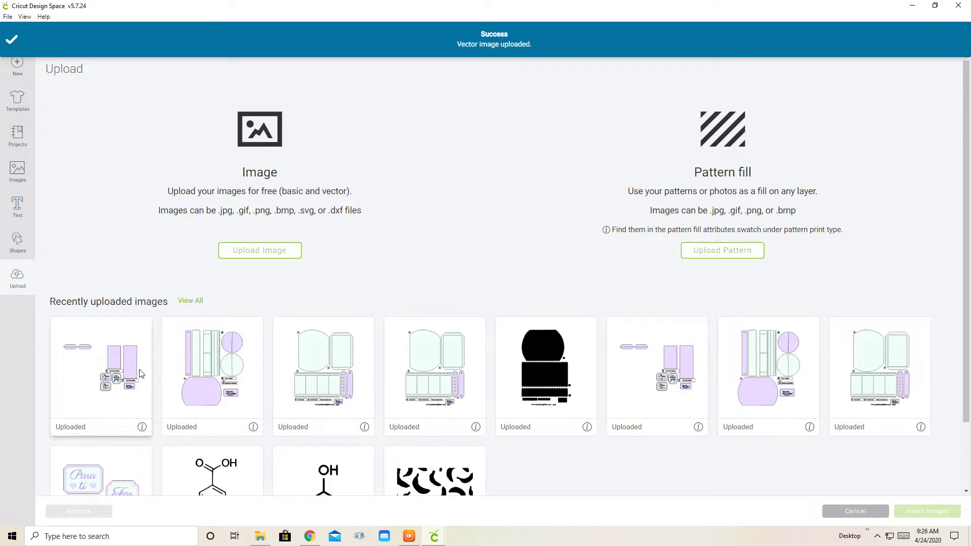
- Insert the Hat Box File B image and move it clear of the other two, to about X 26.7, Y 0.98
click(137, 373)
click(929, 512)
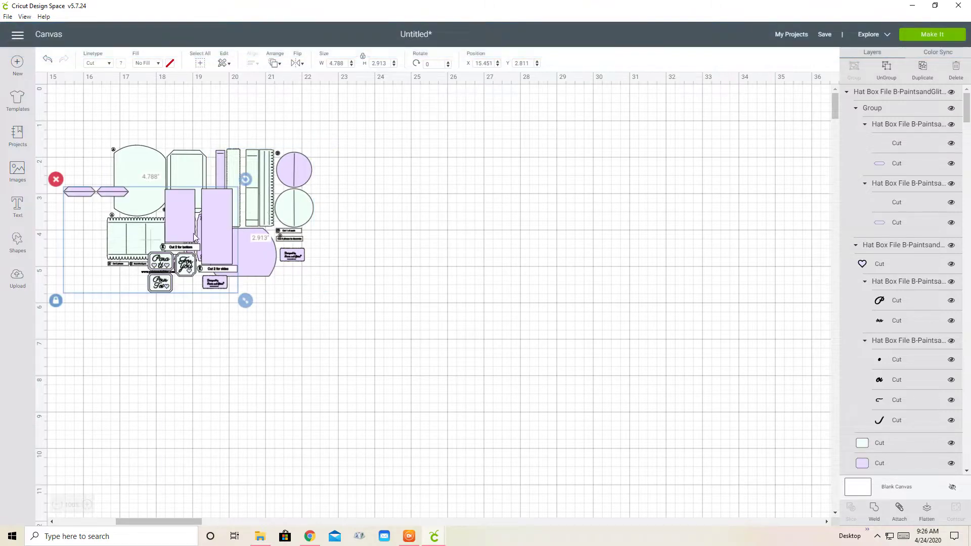
drag(163, 263, 572, 196)
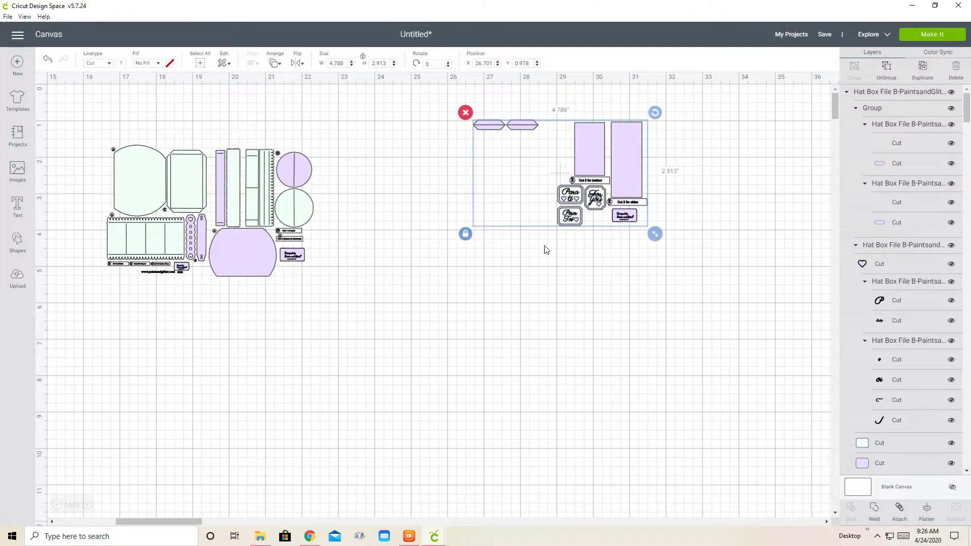
- Select the main hat box and File A images together and enlarge them to about 15.08 by 9.60 inches, placed at about Y 6.0
drag(95, 132, 541, 420)
scroll(544, 319, down, 4)
drag(527, 214, 657, 324)
drag(436, 231, 433, 392)
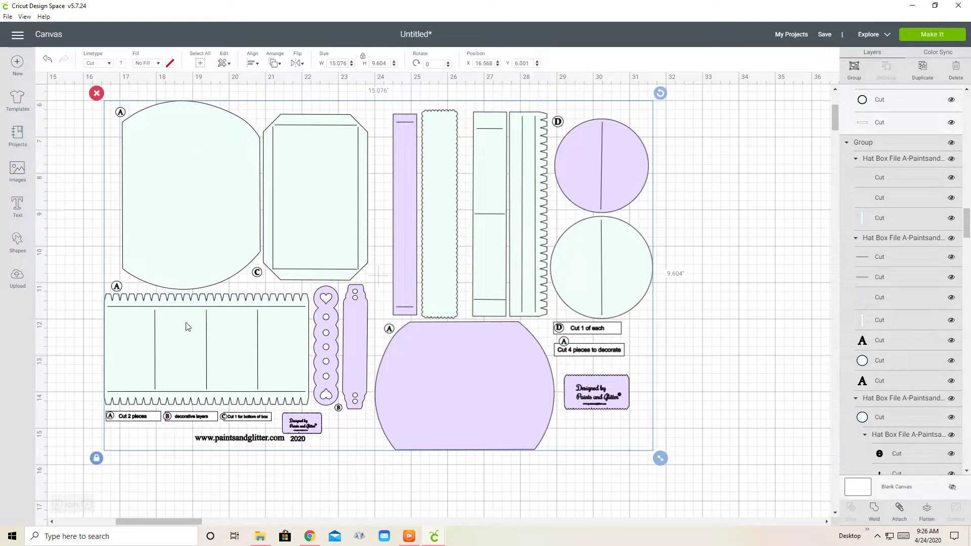
- Shift the two selected images up to about Y 5.45 and reduce them slightly to about 14.92 by 9.51 inches
drag(195, 260, 195, 241)
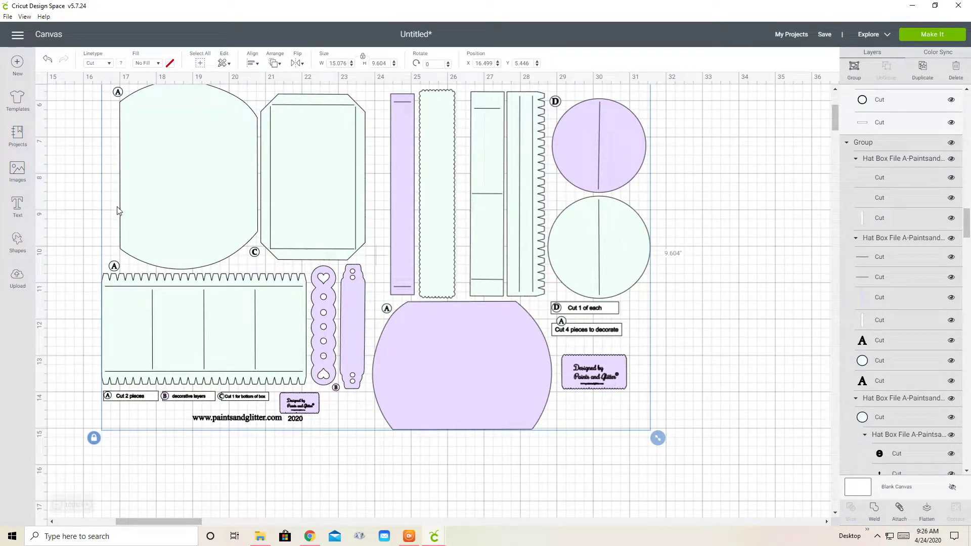
drag(660, 438, 654, 429)
drag(838, 121, 835, 118)
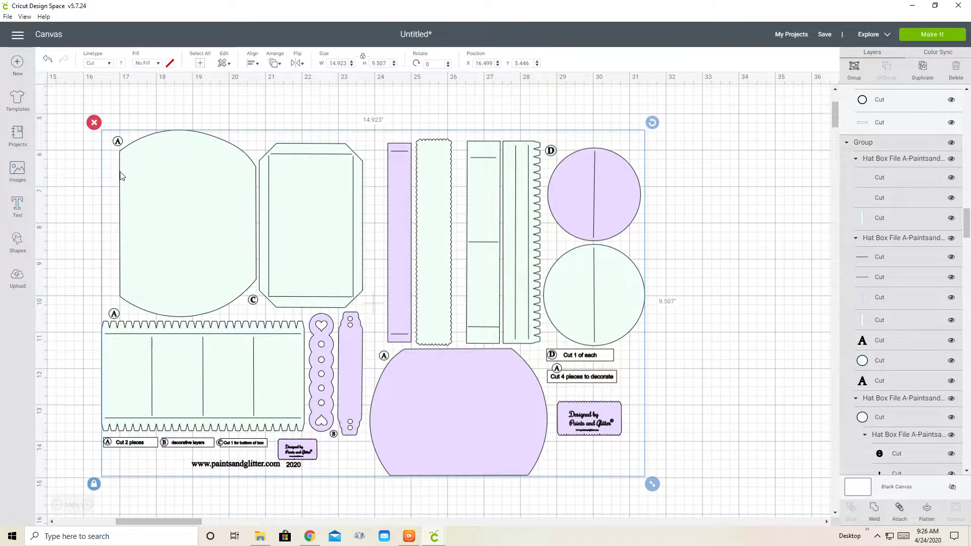
click(116, 253)
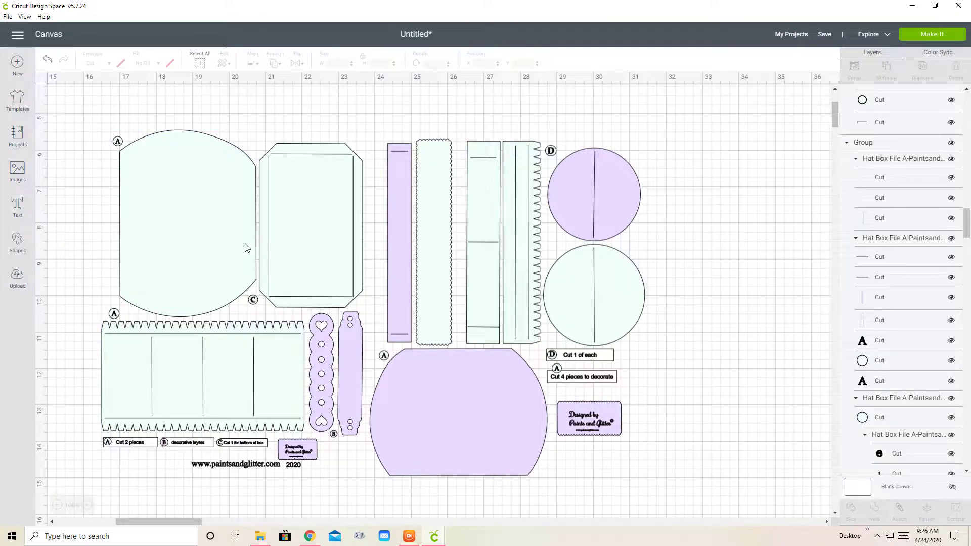
- Ungroup the main hat box image so its pieces are separate
click(325, 264)
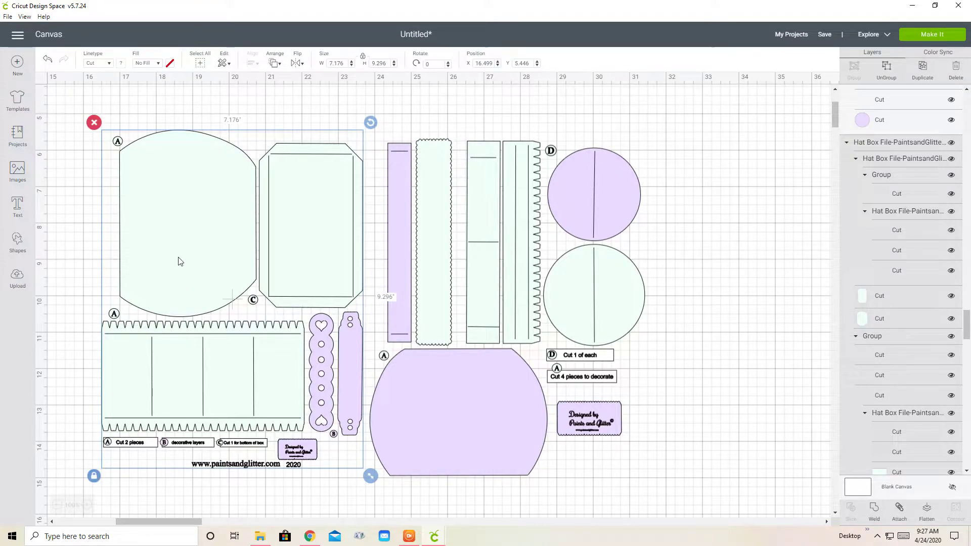
right_click(221, 188)
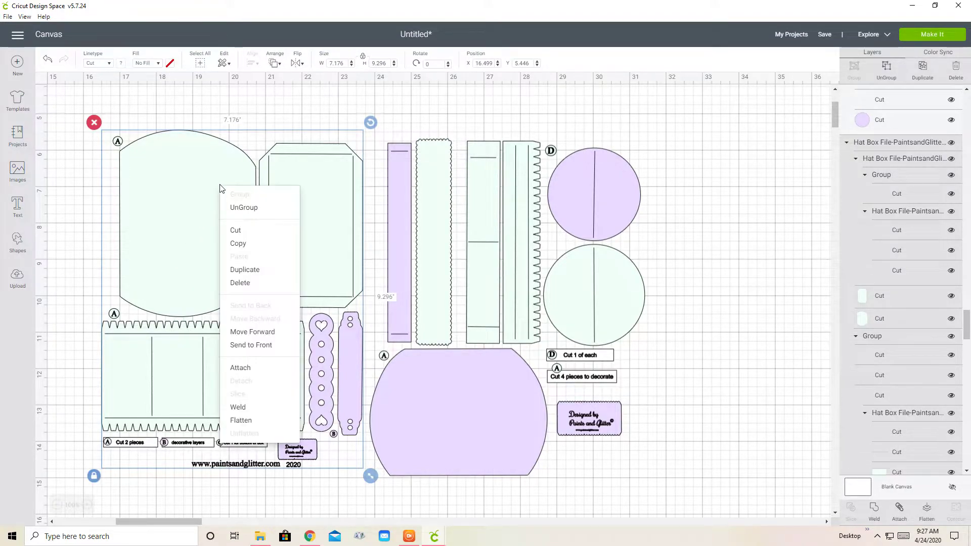
click(237, 209)
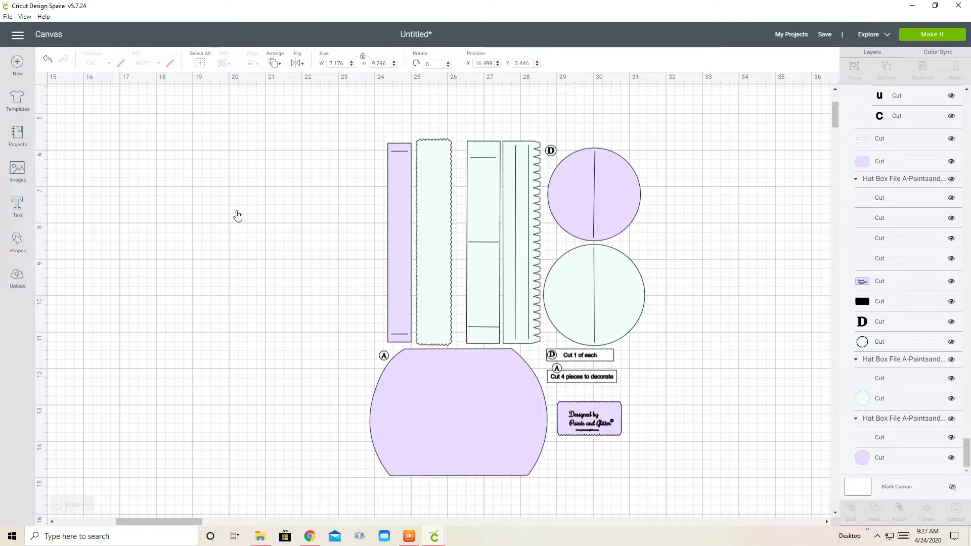
- Select the whole Hat Box File A image and ungroup it so its pieces are separate
drag(379, 124, 651, 458)
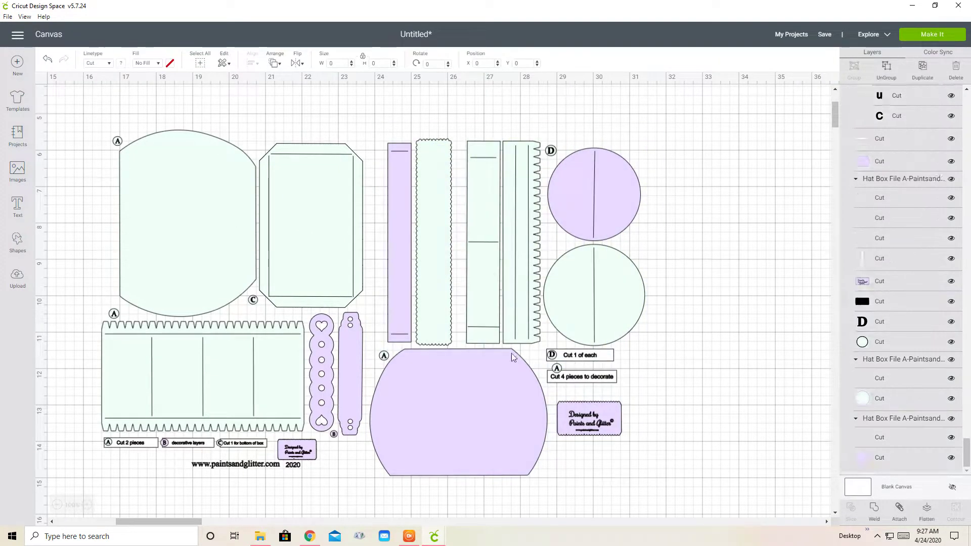
key(ctrl+g)
right_click(496, 246)
key(Delete)
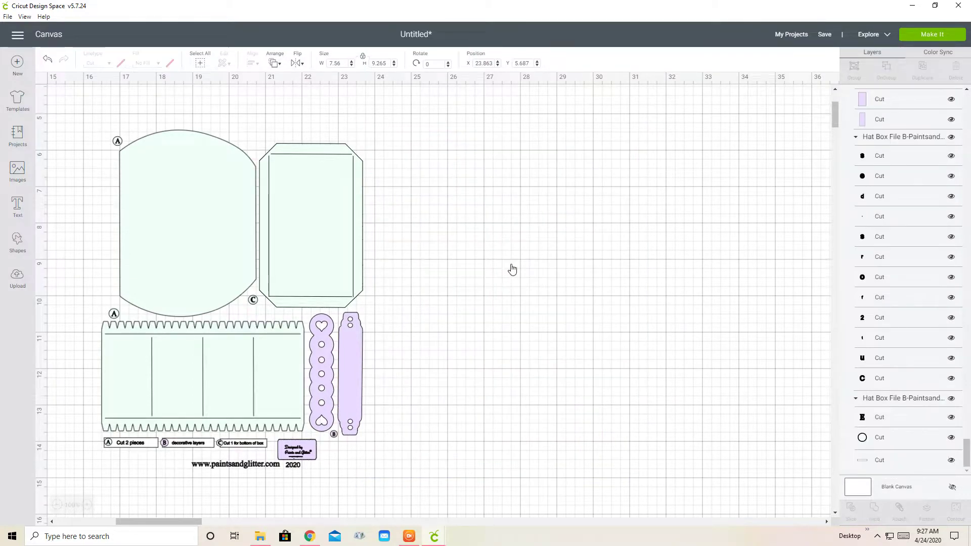
key(ctrl+z)
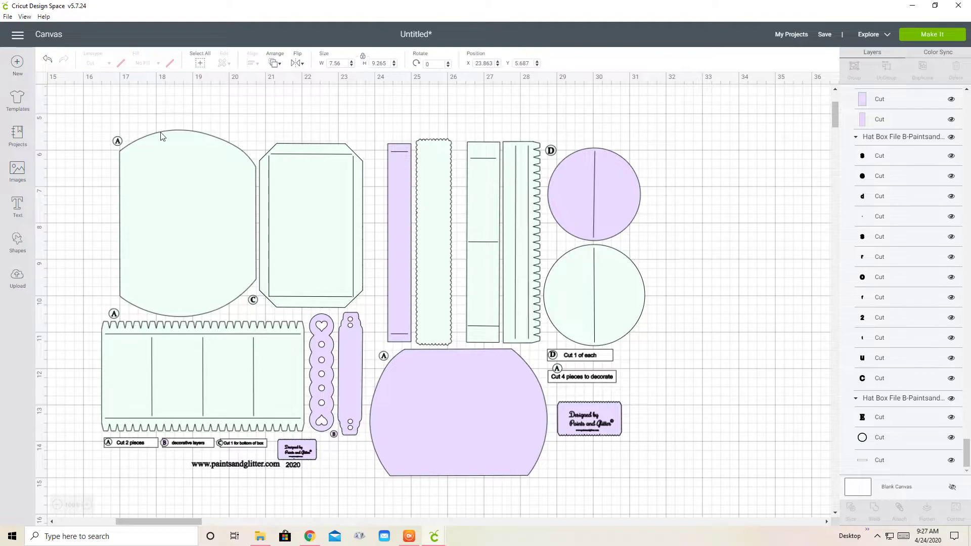
- Ungroup the rectangular box bottom, piece C, so its inner fold lines are separate from its outline
click(293, 150)
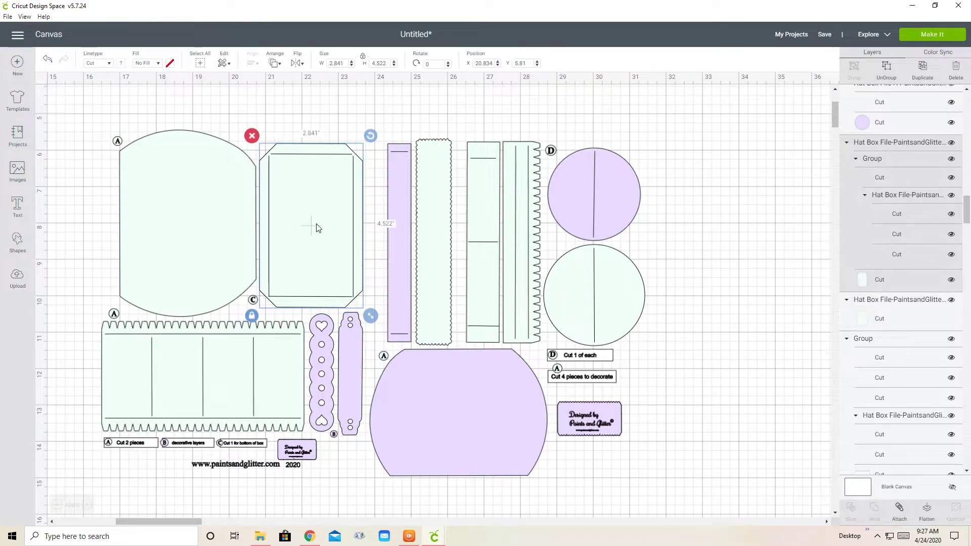
click(88, 505)
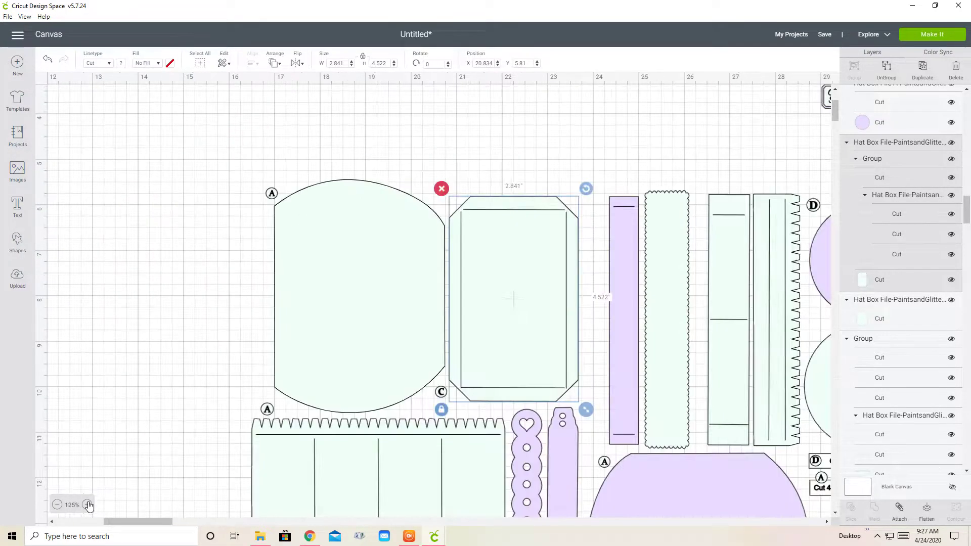
drag(162, 521, 185, 527)
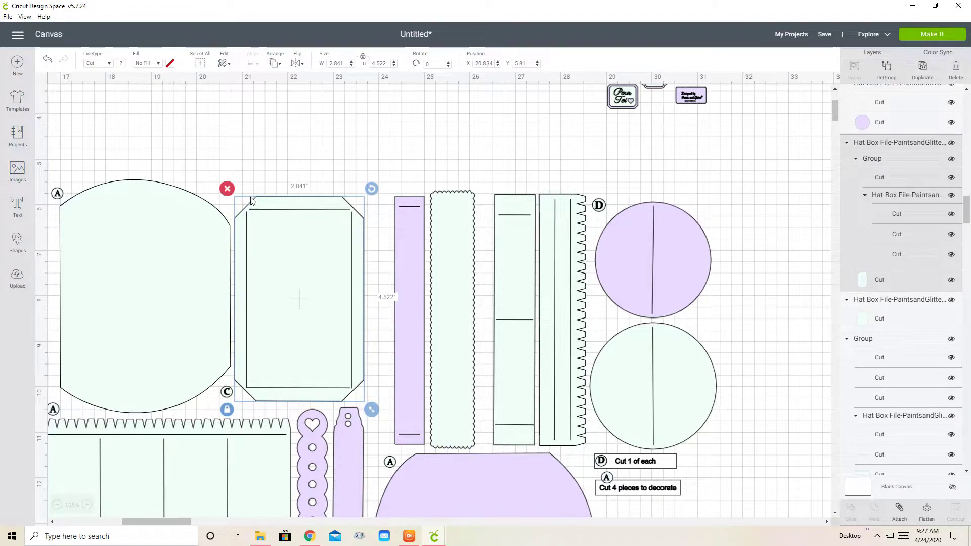
right_click(277, 223)
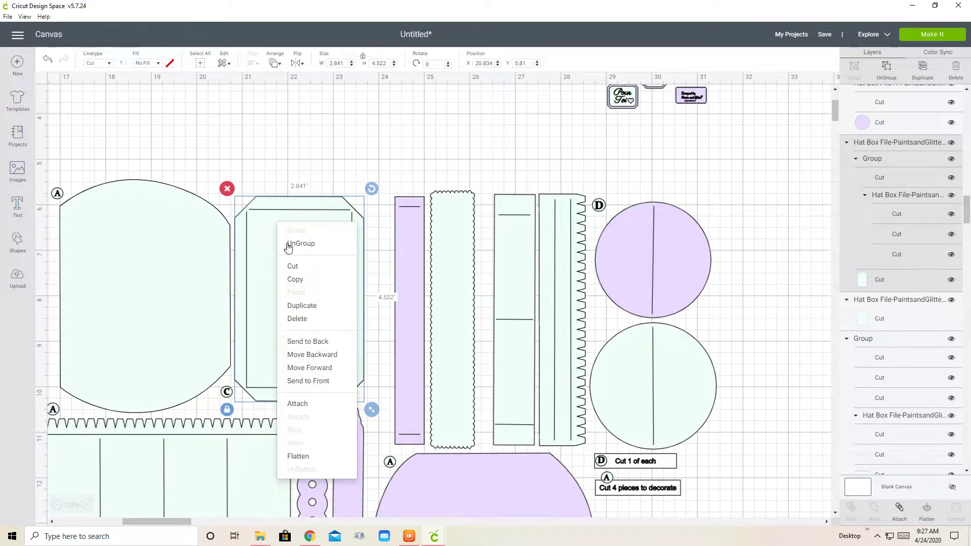
click(289, 244)
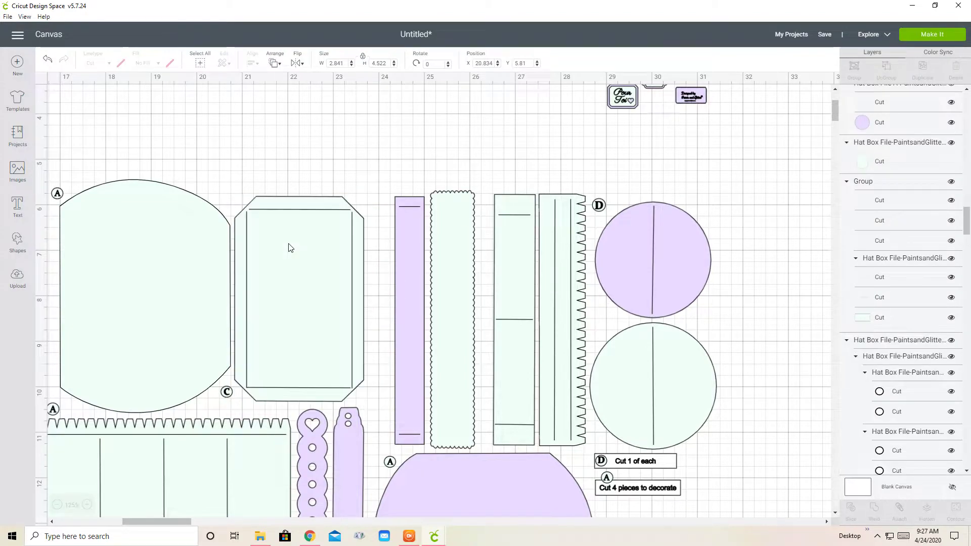
- Change the linetype of the four inner fold lines on box bottom piece C to Score
click(290, 213)
click(289, 210)
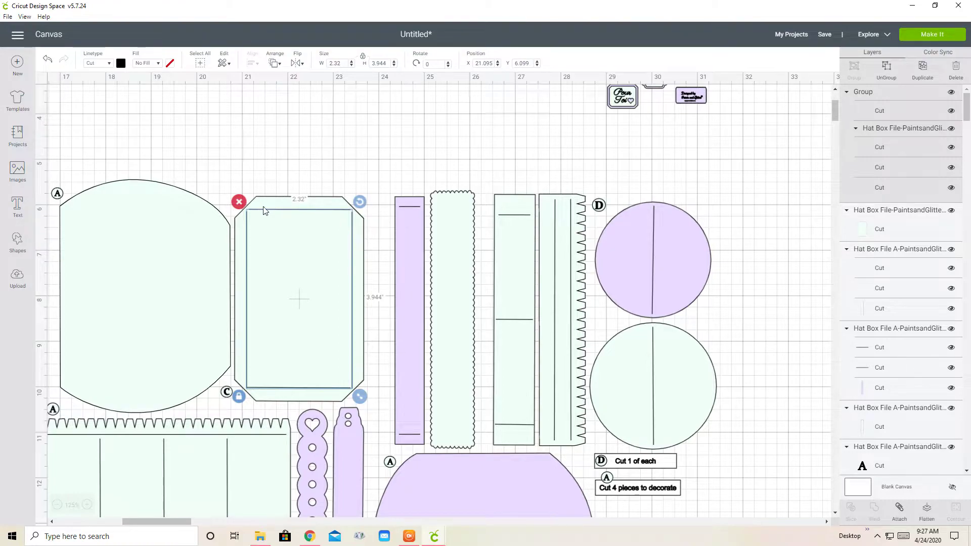
click(110, 65)
click(105, 105)
click(275, 161)
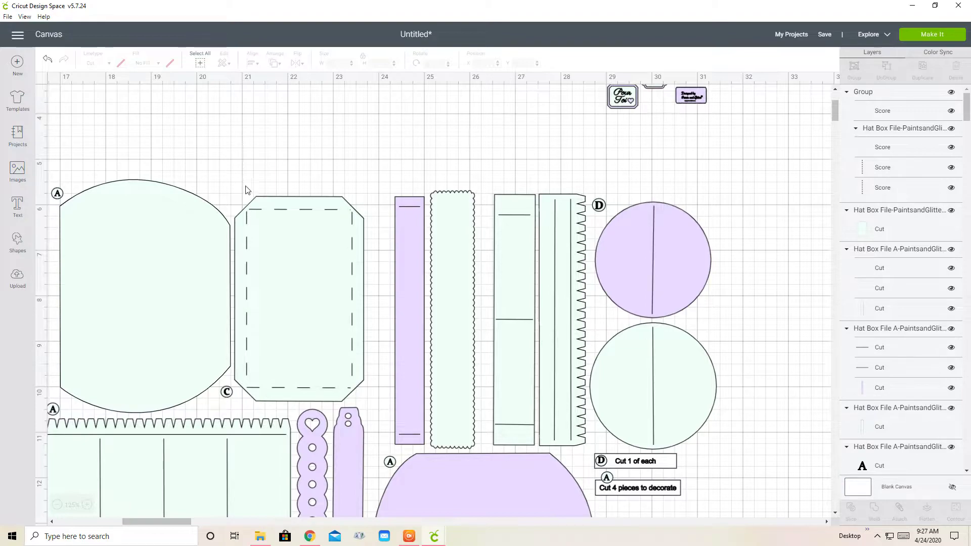
- Select box bottom piece C with its score lines and attach them together
drag(258, 186, 367, 401)
right_click(327, 331)
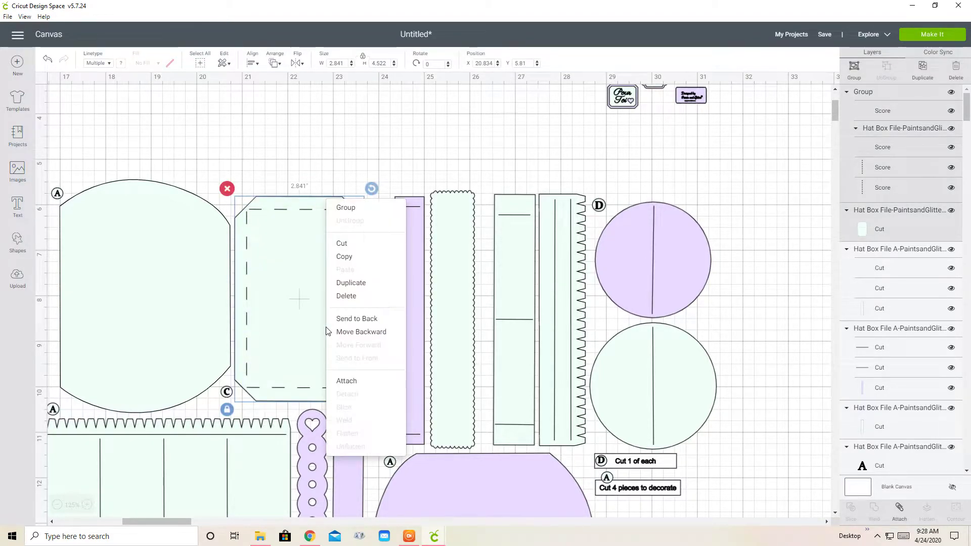
click(346, 383)
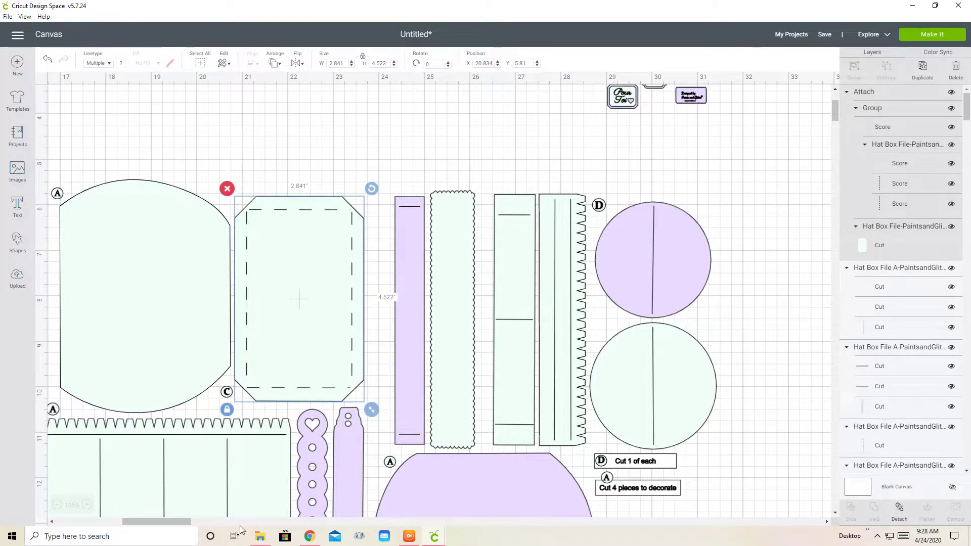
- Ungroup the wide toothed panel, piece A, to free its three vertical fold lines
drag(186, 523, 178, 519)
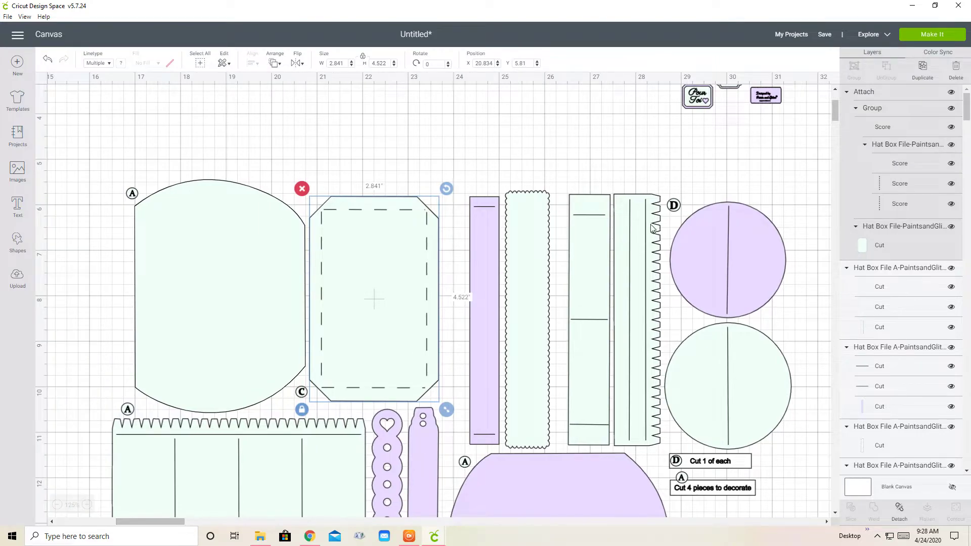
drag(836, 107, 833, 117)
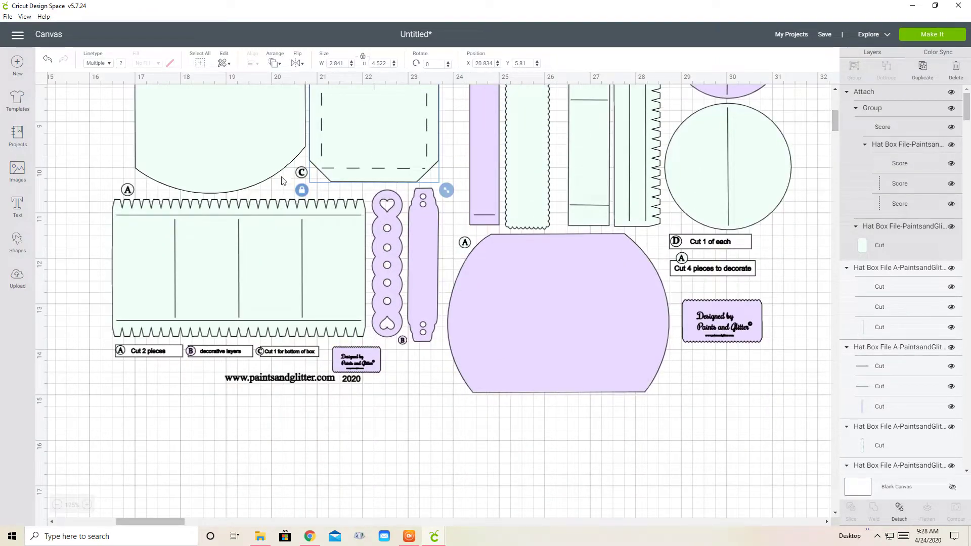
click(220, 232)
right_click(221, 232)
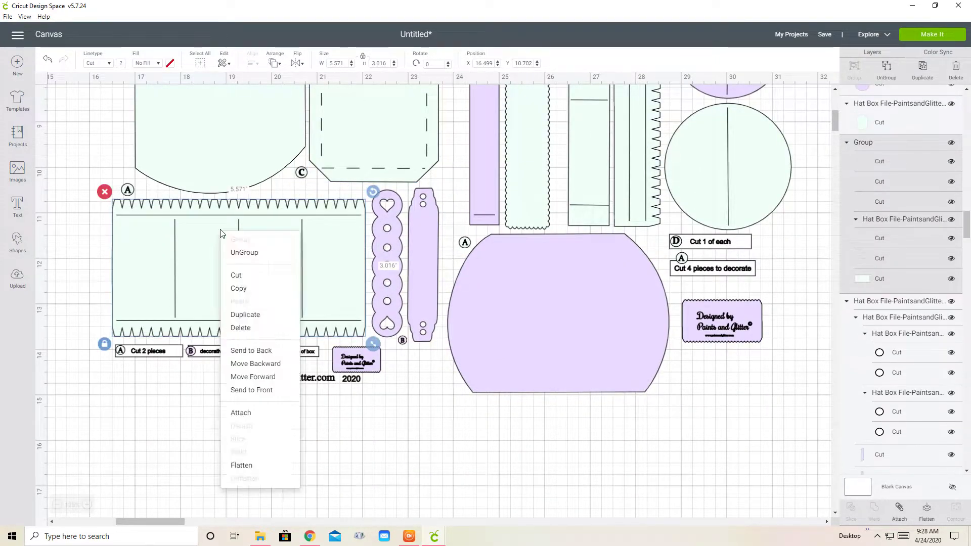
click(234, 252)
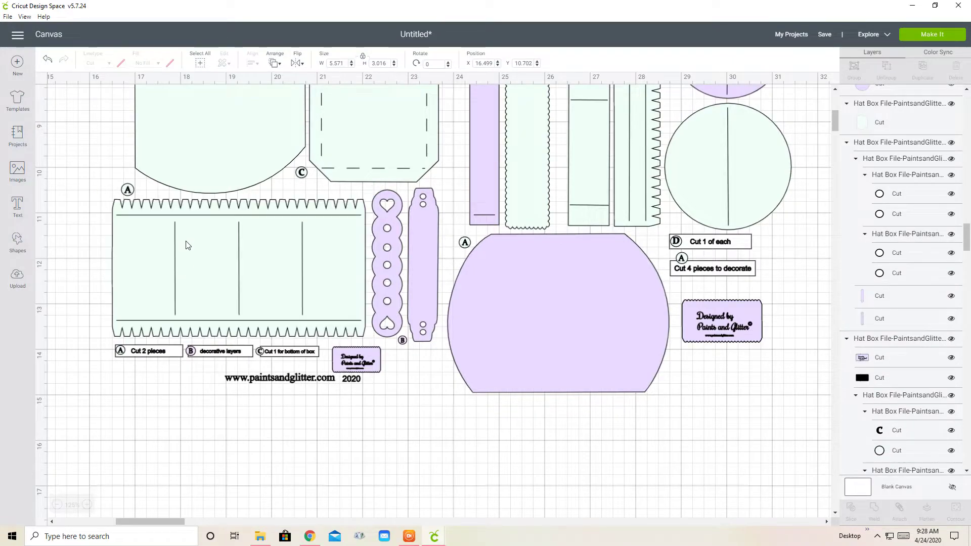
- Select the three vertical fold lines on the toothed panel together and change their linetype to Score
click(175, 253)
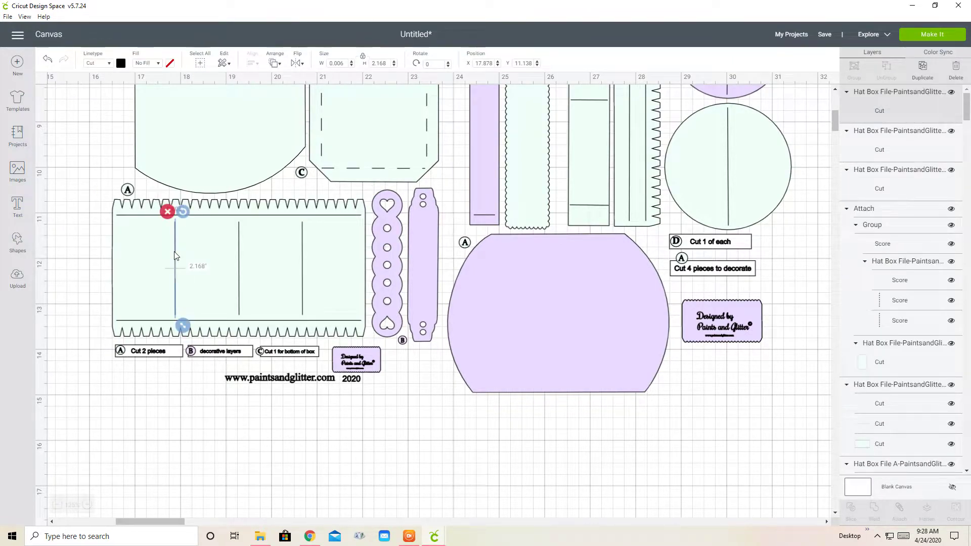
shift+click(240, 262)
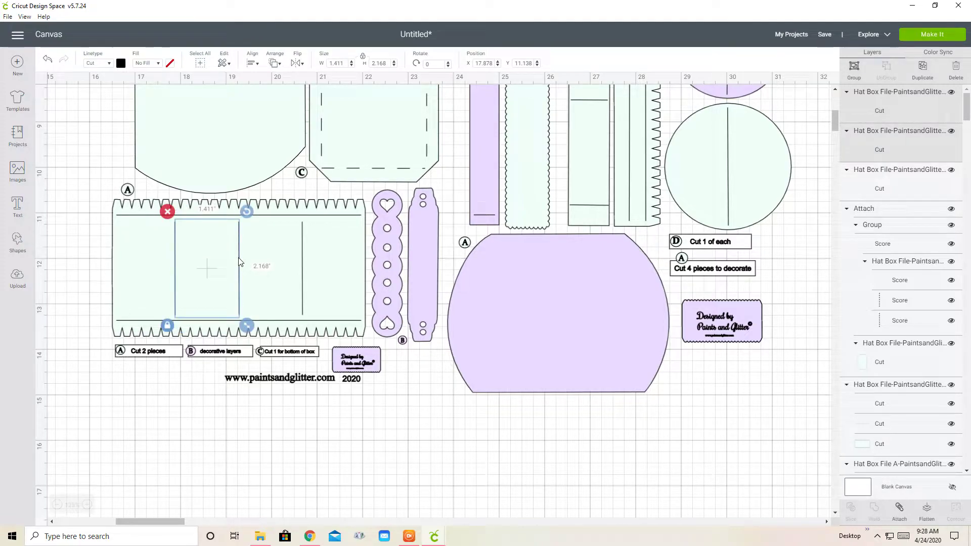
shift+click(303, 262)
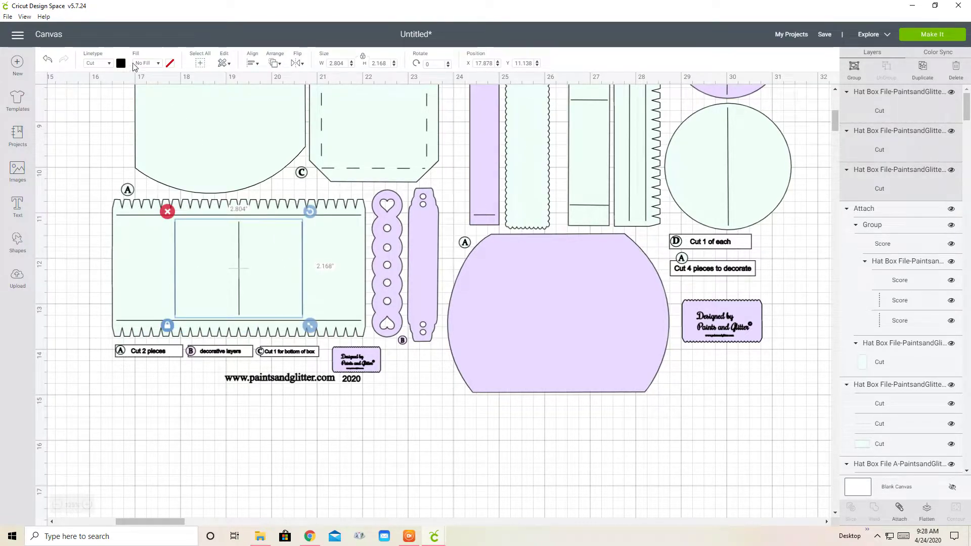
click(109, 65)
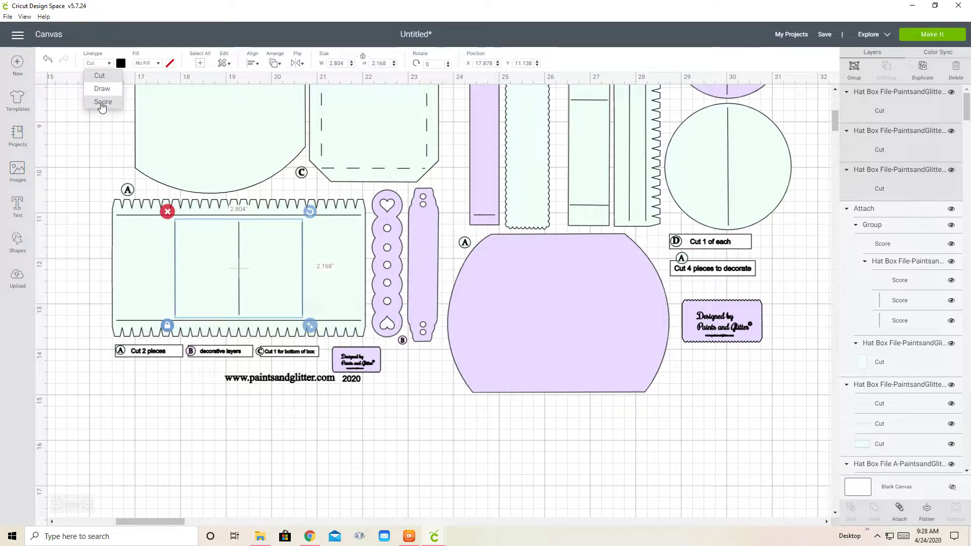
click(103, 105)
- Ungroup the rest of the toothed panel so its two horizontal fold lines are separate from the outline
click(158, 221)
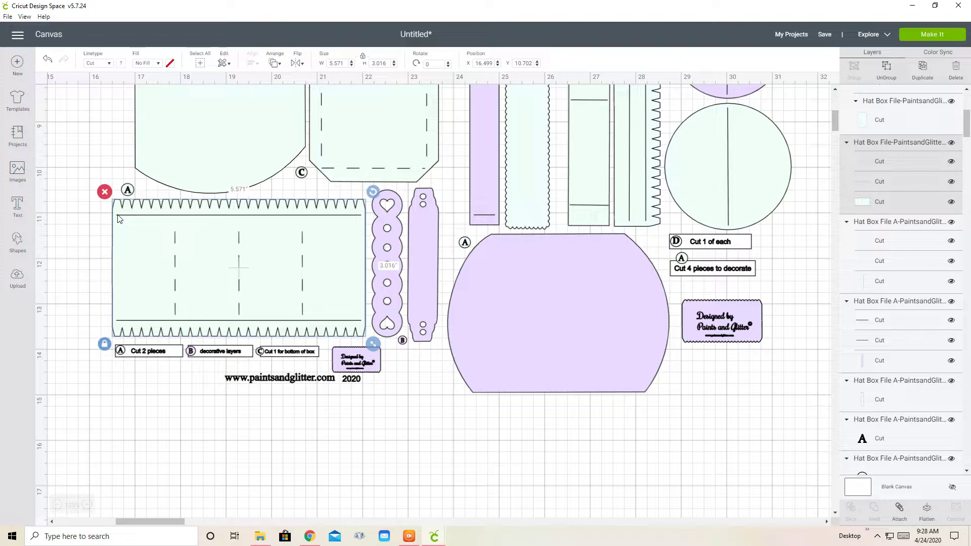
right_click(131, 250)
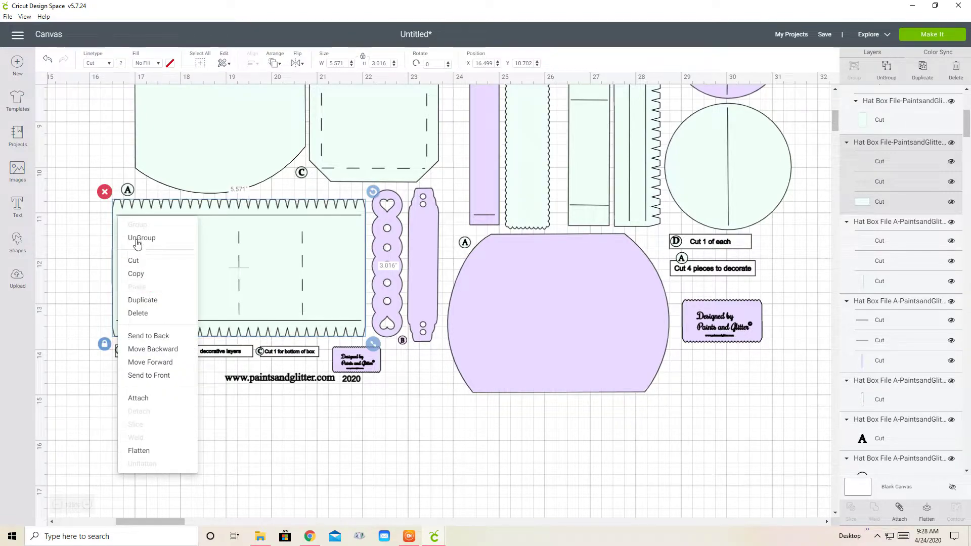
click(137, 238)
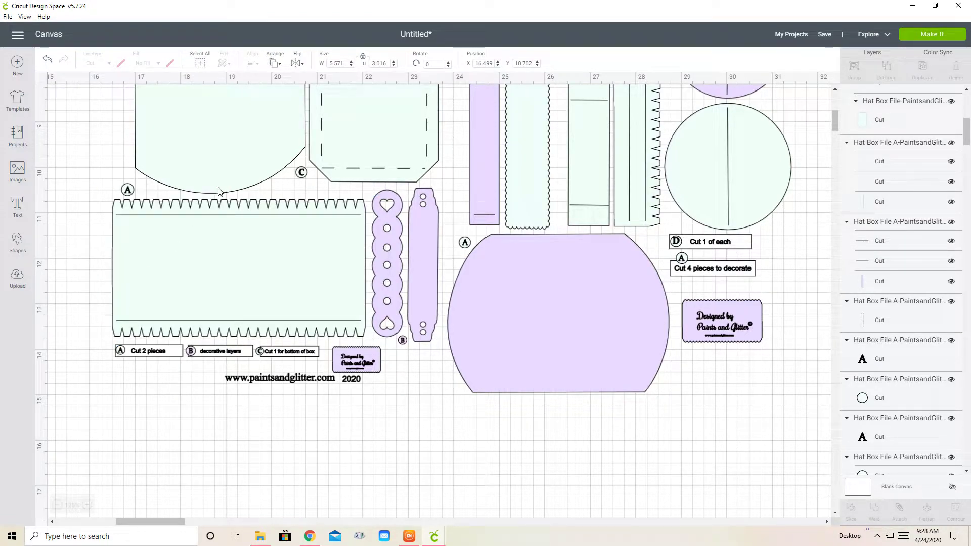
- Move the toothed panel's outline one level backward in the layer order
click(217, 248)
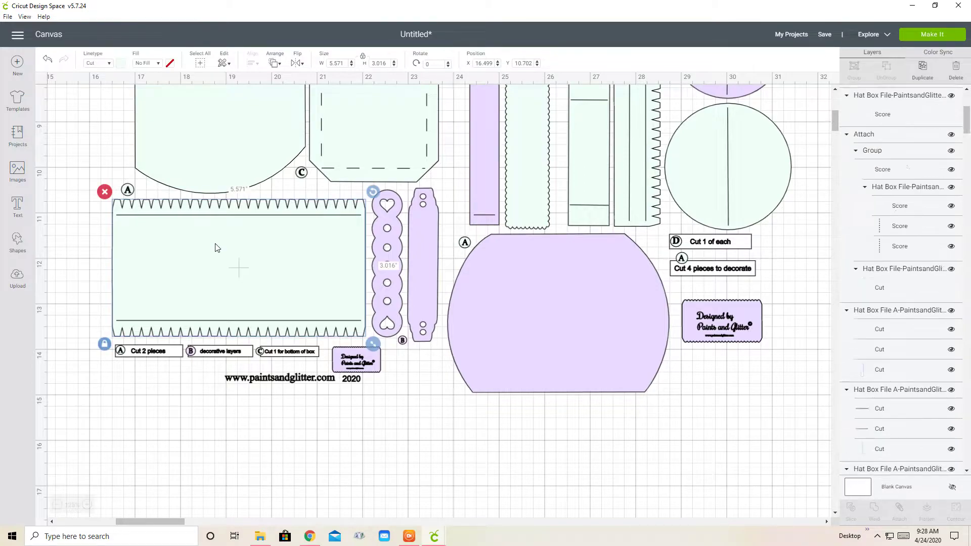
click(275, 64)
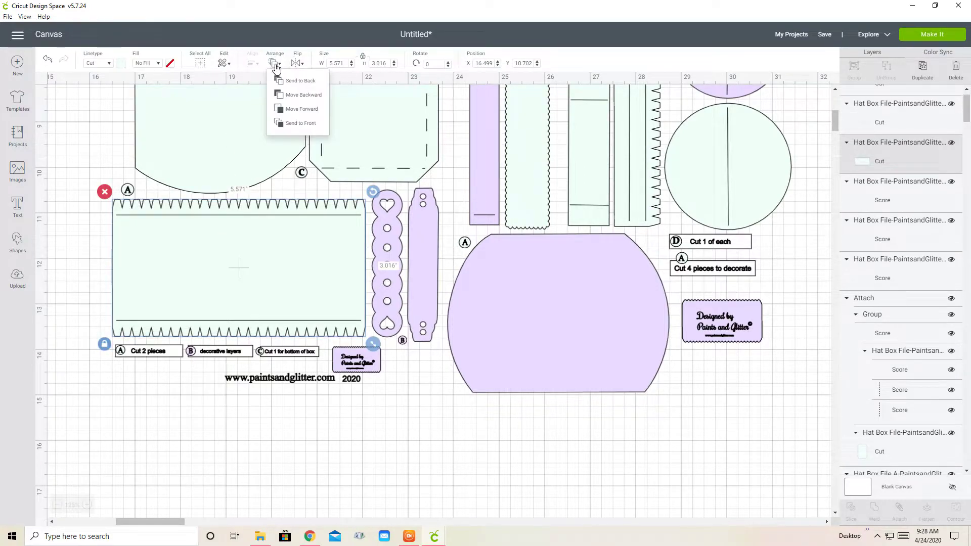
click(286, 95)
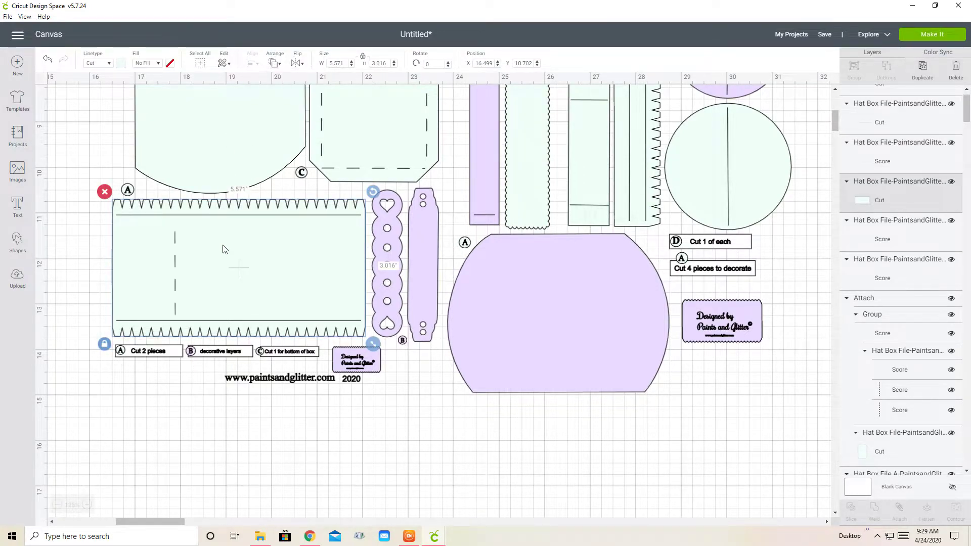
- Change the linetype of the toothed panel's upper and lower horizontal fold lines to Score
click(187, 215)
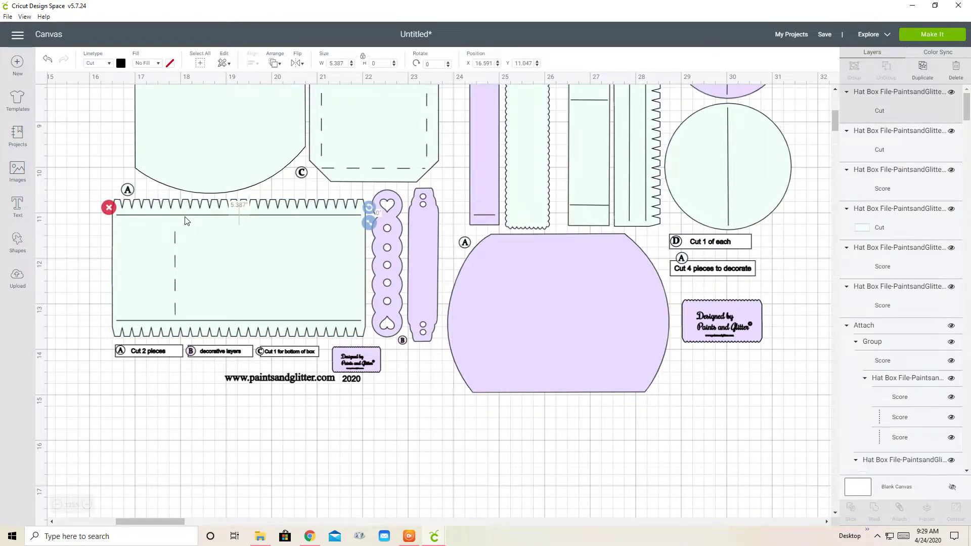
click(109, 65)
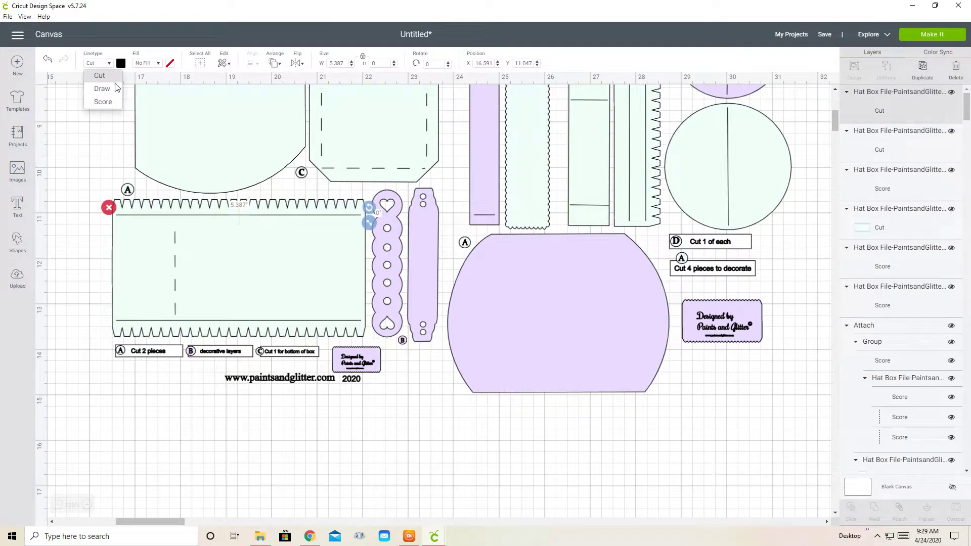
click(199, 321)
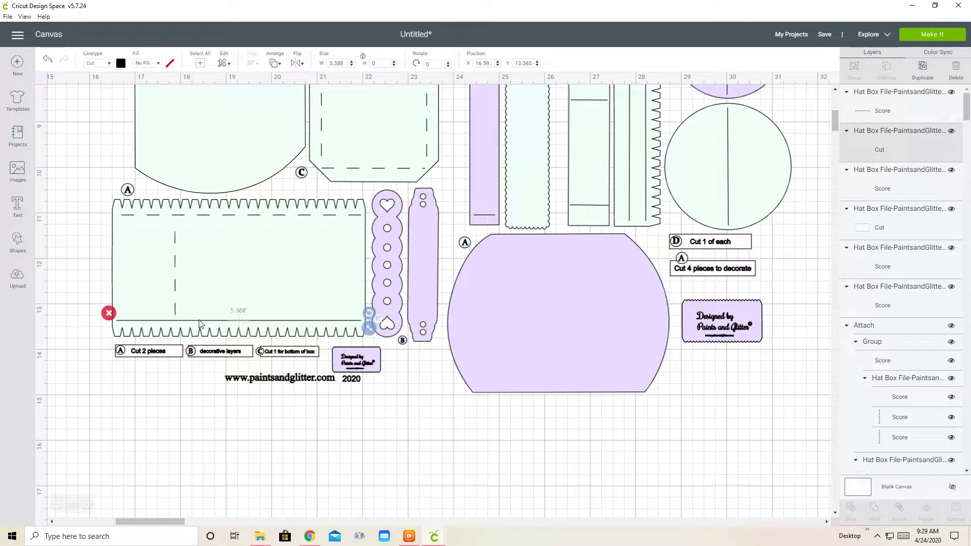
click(109, 65)
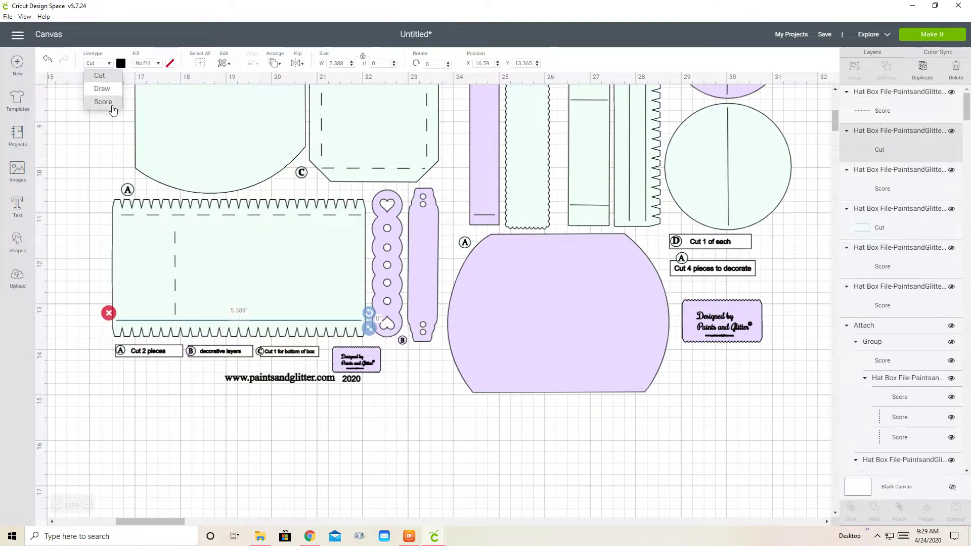
click(110, 104)
- Move the toothed panel's outline further backward so it sits behind all its vertical score lines, and deselect it
click(195, 249)
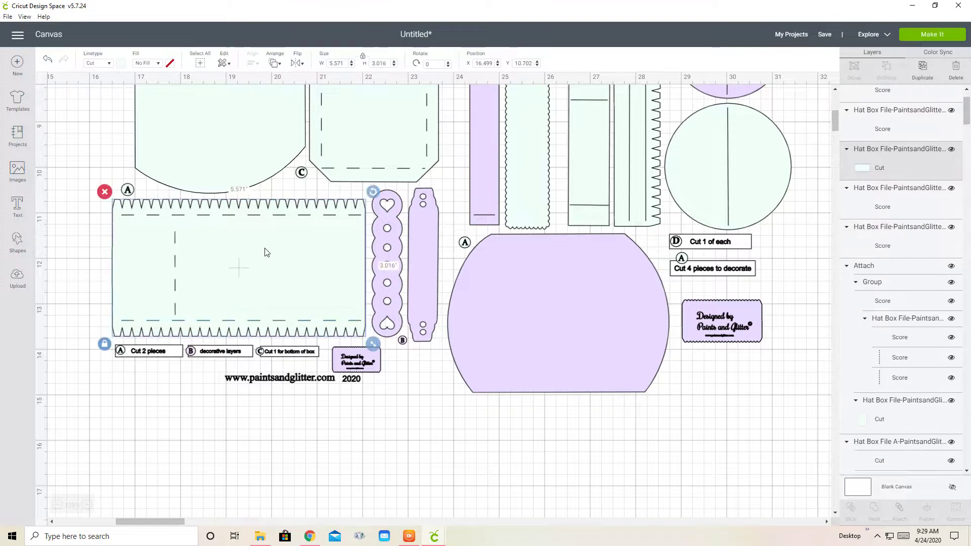
click(274, 63)
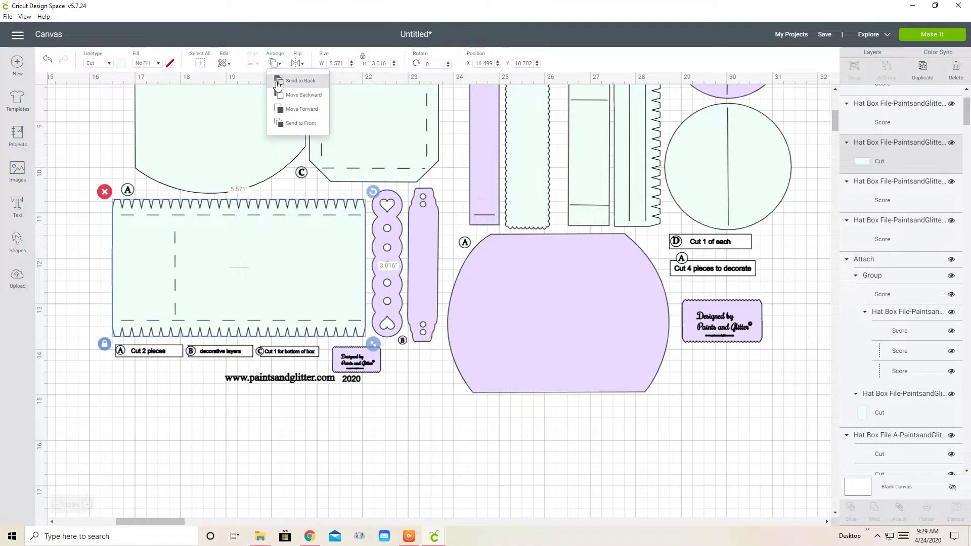
click(280, 95)
click(78, 234)
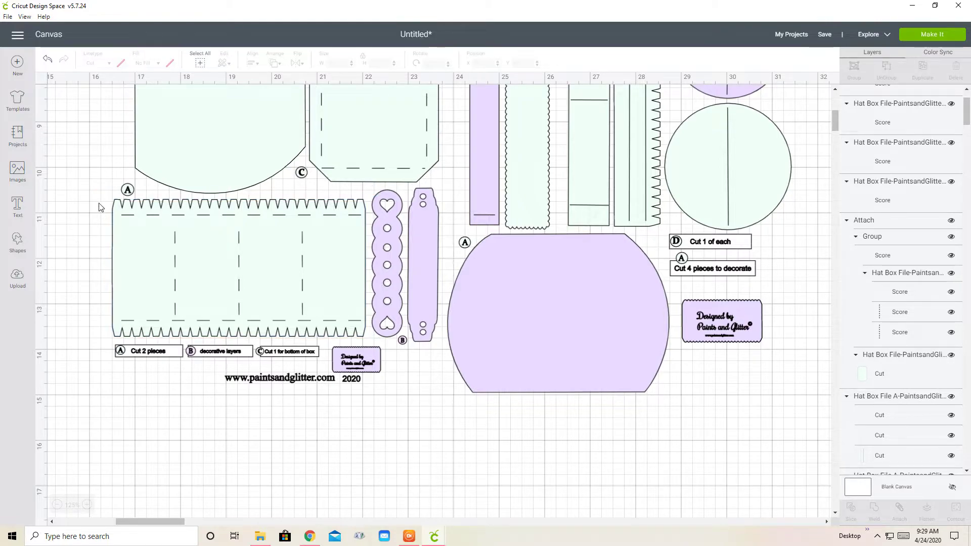
- Select the toothed panel with all five score lines and attach them together
drag(121, 228, 367, 332)
right_click(275, 289)
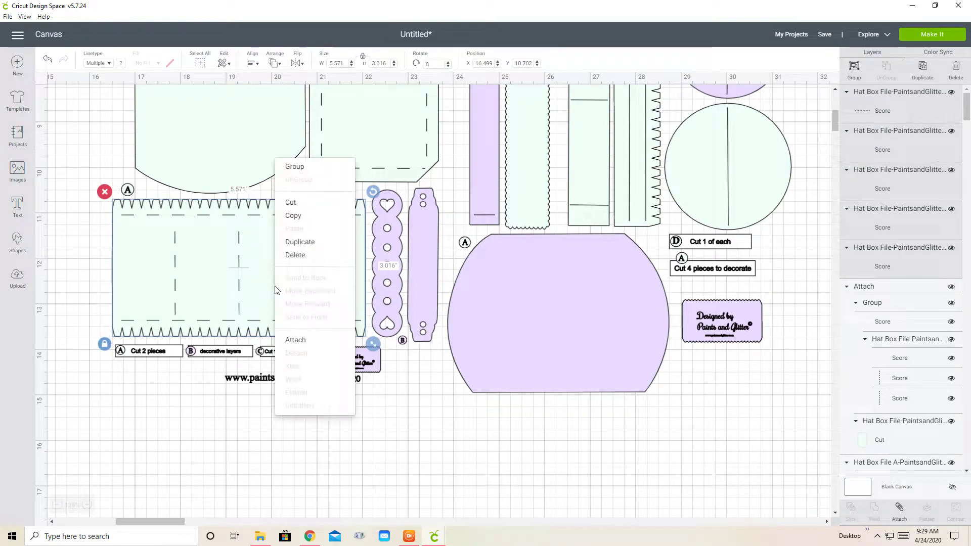
click(296, 340)
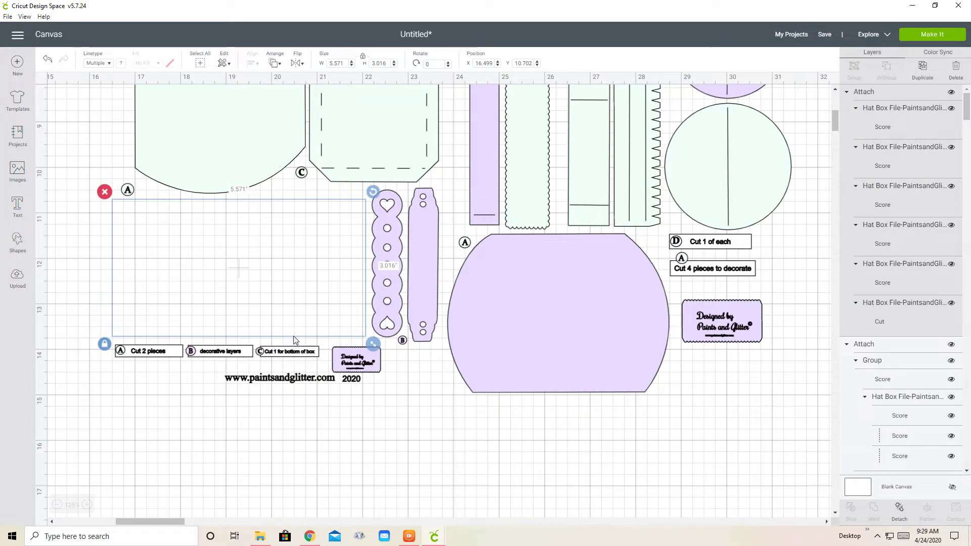
- Ungroup the narrow purple strip beside the scalloped mint strip so its fold lines are separate from its outline
drag(168, 519, 193, 520)
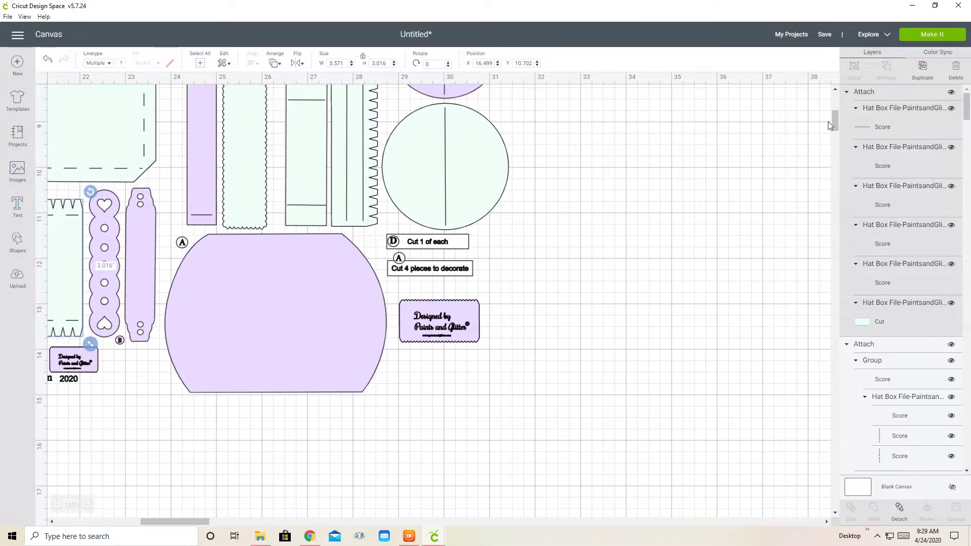
drag(833, 120, 831, 109)
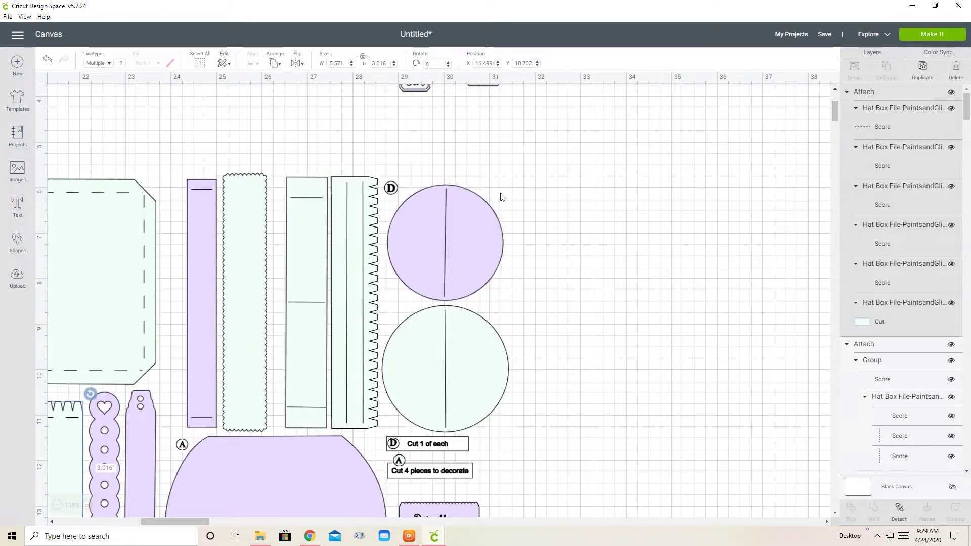
click(198, 188)
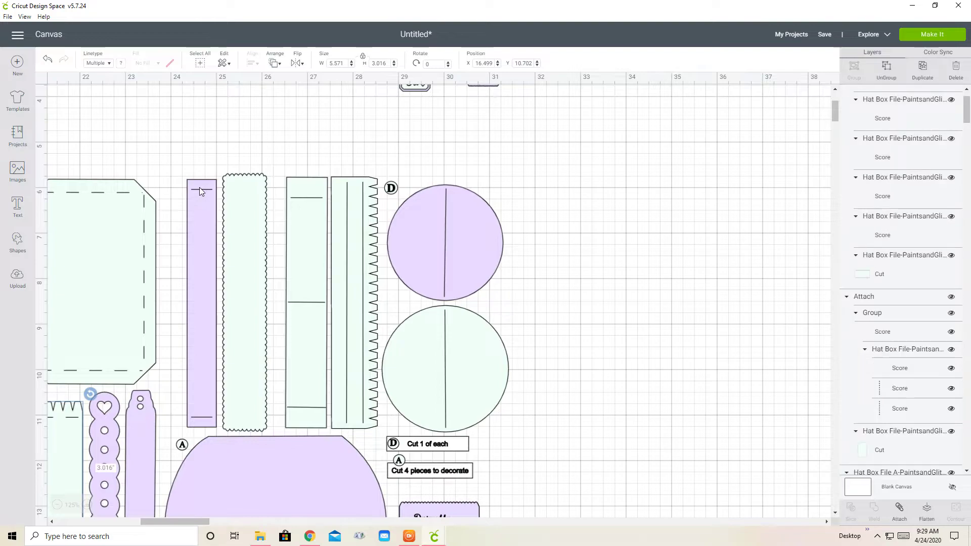
right_click(207, 220)
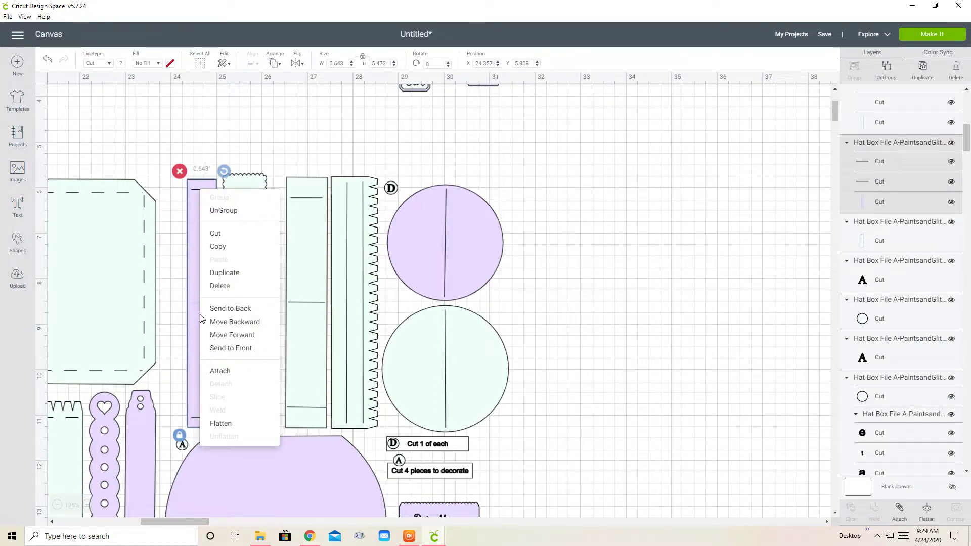
click(216, 210)
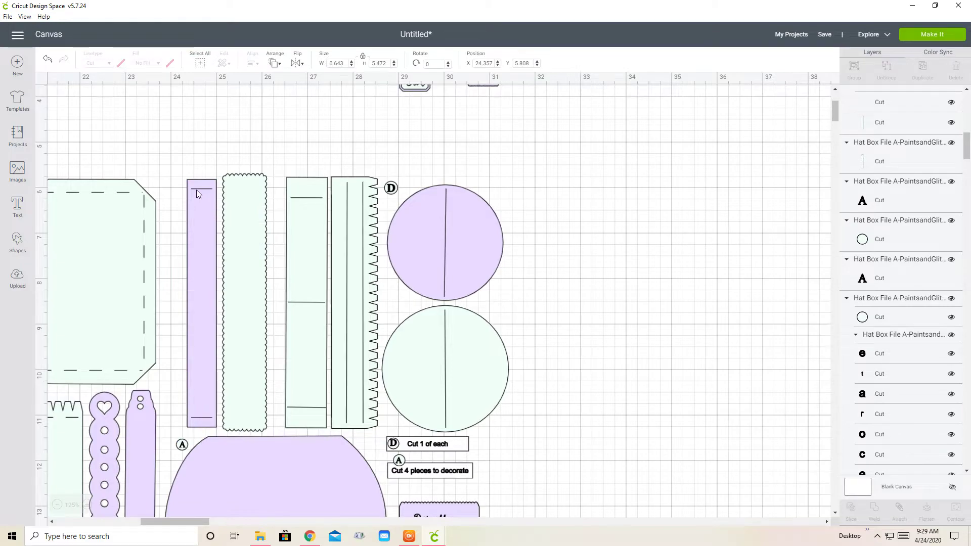
- Change the linetype of the narrow purple strip's upper and lower fold lines to Score
click(196, 189)
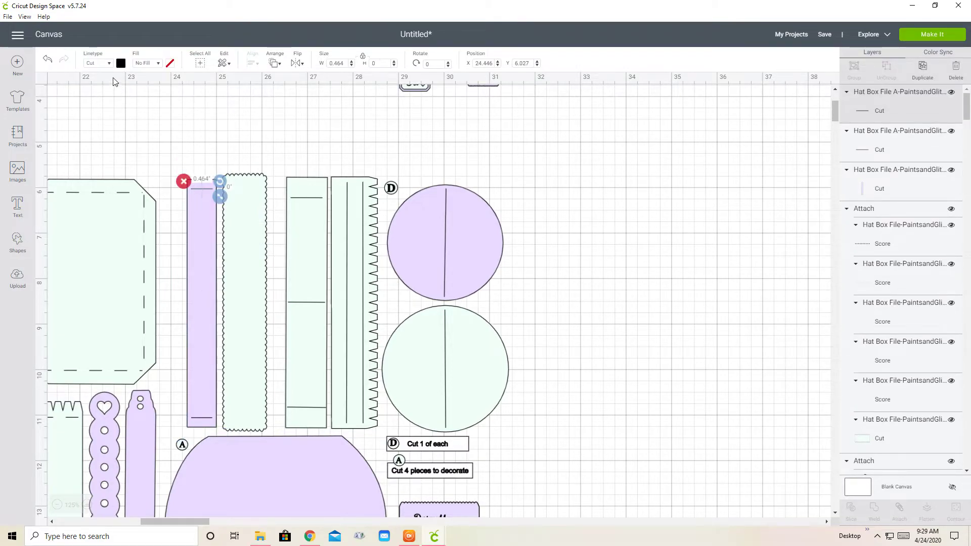
click(110, 64)
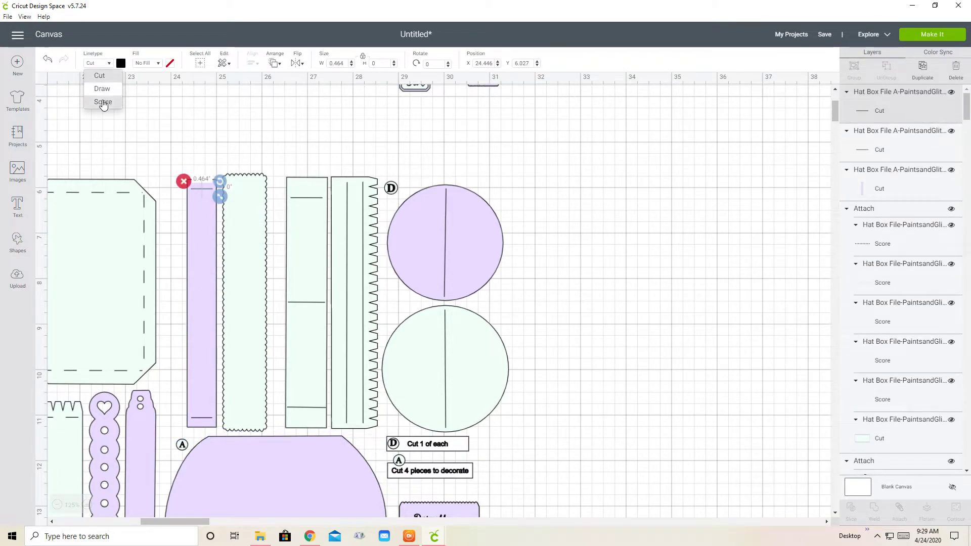
click(103, 103)
click(200, 417)
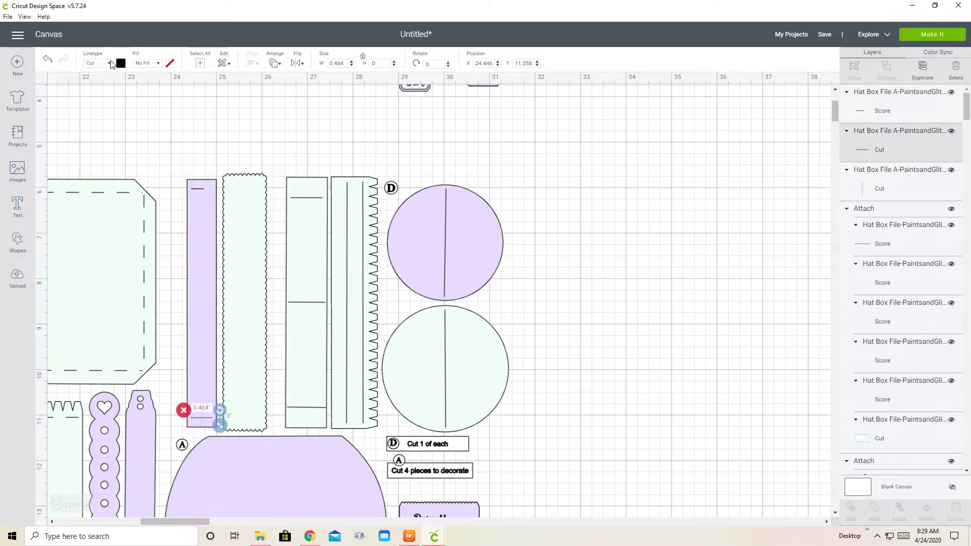
click(103, 101)
- Select the narrow purple strip together with its two score lines and attach them
drag(172, 158, 222, 434)
right_click(192, 225)
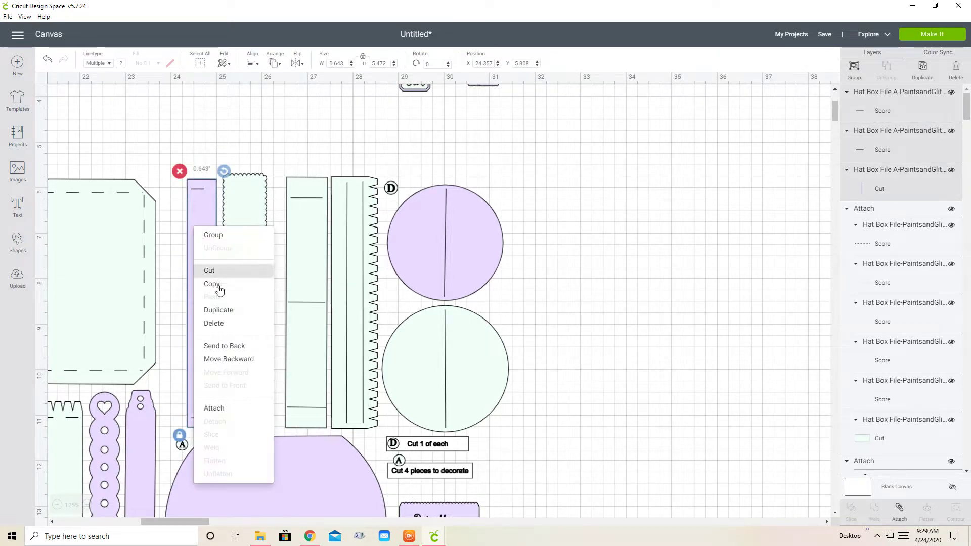
click(208, 406)
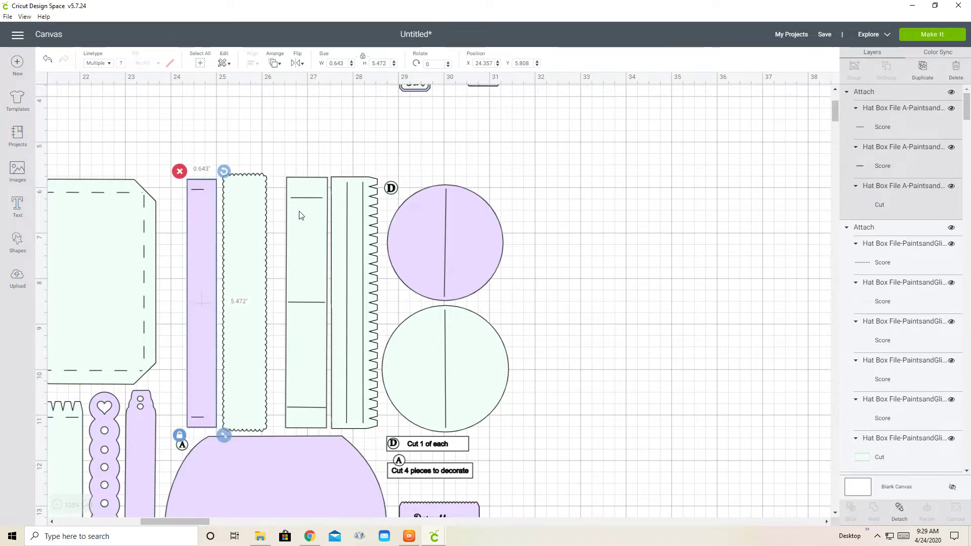
- Ungroup the straight-edged mint strip and change the linetype of its three horizontal fold lines to Score
right_click(312, 212)
click(335, 232)
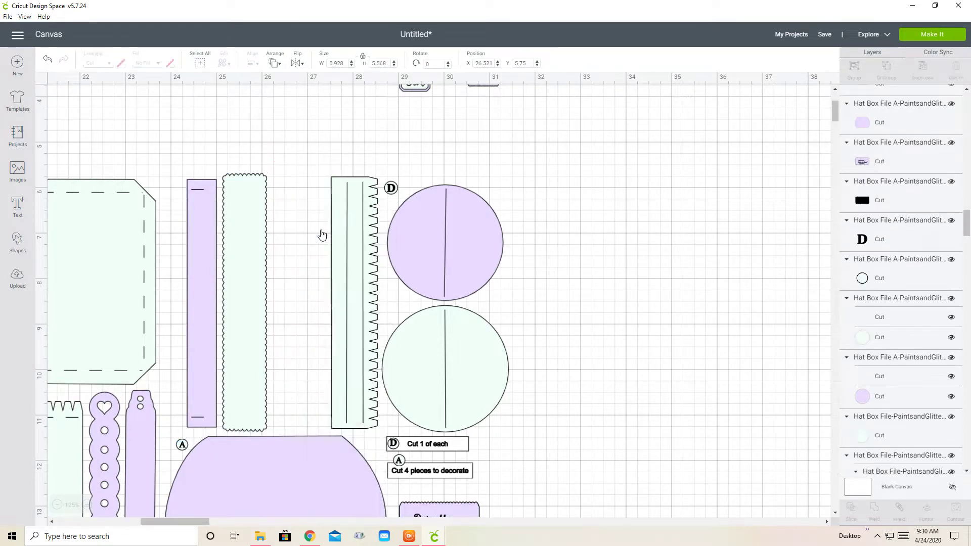
click(300, 198)
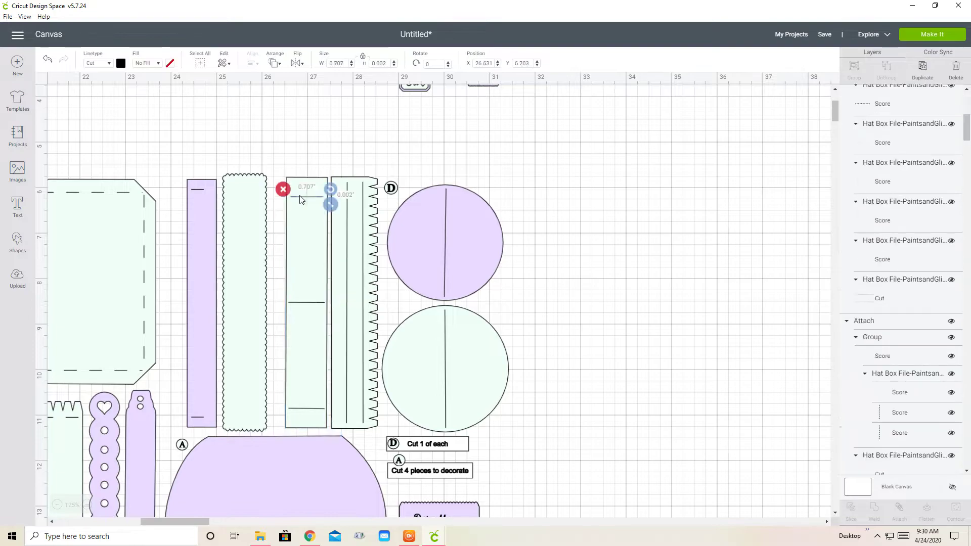
click(305, 302)
click(110, 66)
click(96, 104)
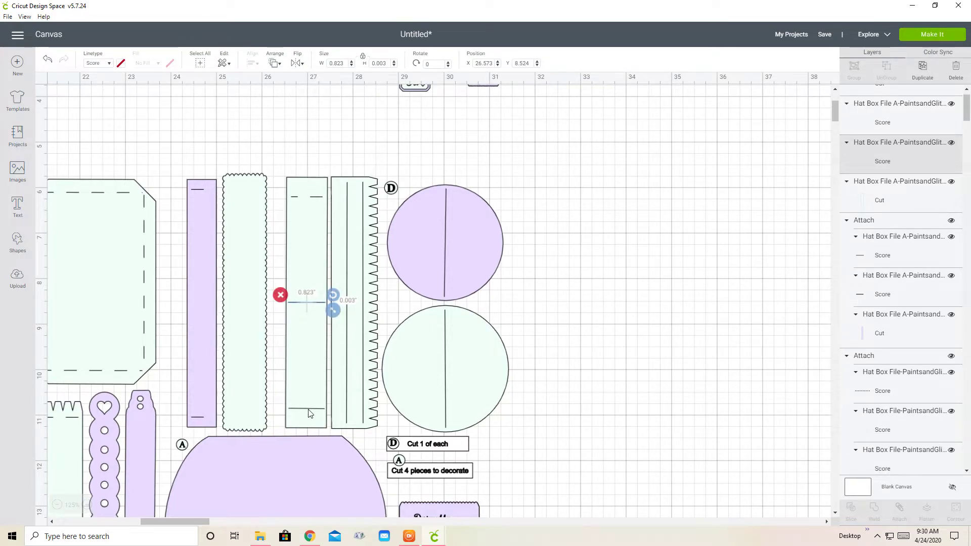
click(309, 410)
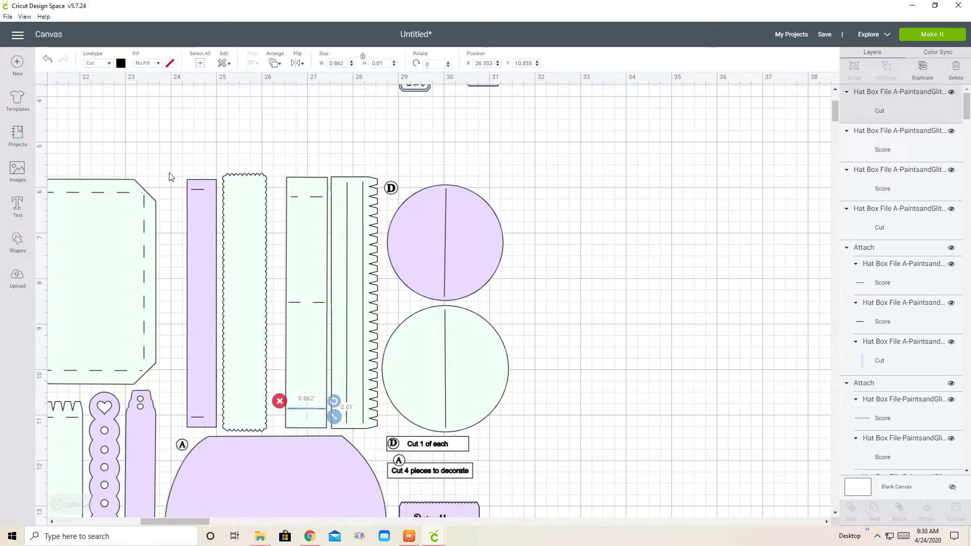
click(110, 65)
click(101, 103)
- Select the straight-edged mint strip together with its three score lines and attach them
drag(279, 164, 329, 429)
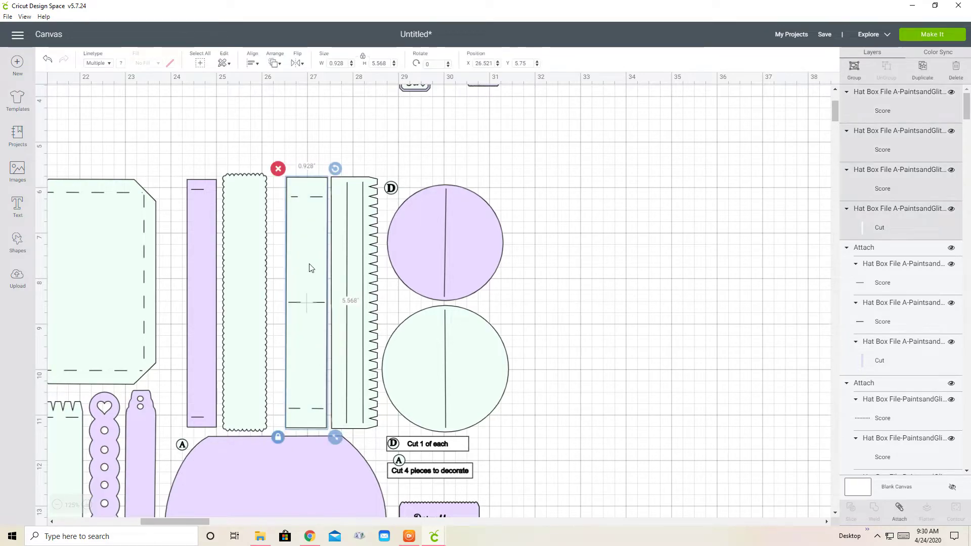
right_click(310, 268)
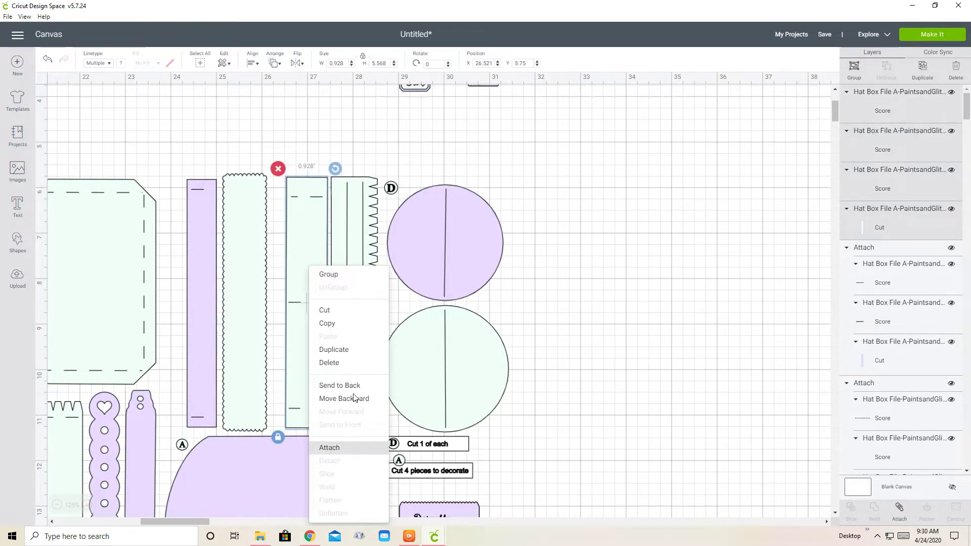
click(331, 447)
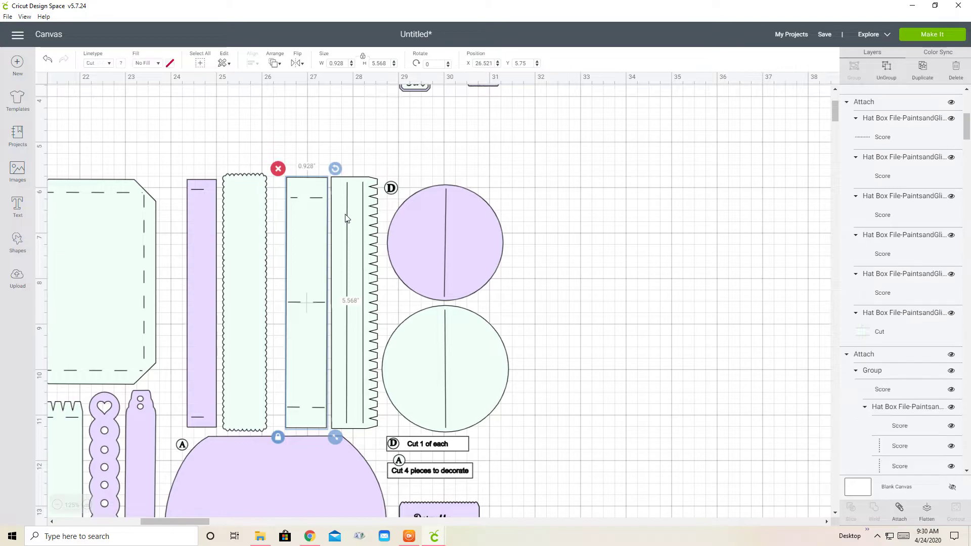
- Ungroup the tall mint strip with the toothed edge into its outline and fold lines
click(346, 218)
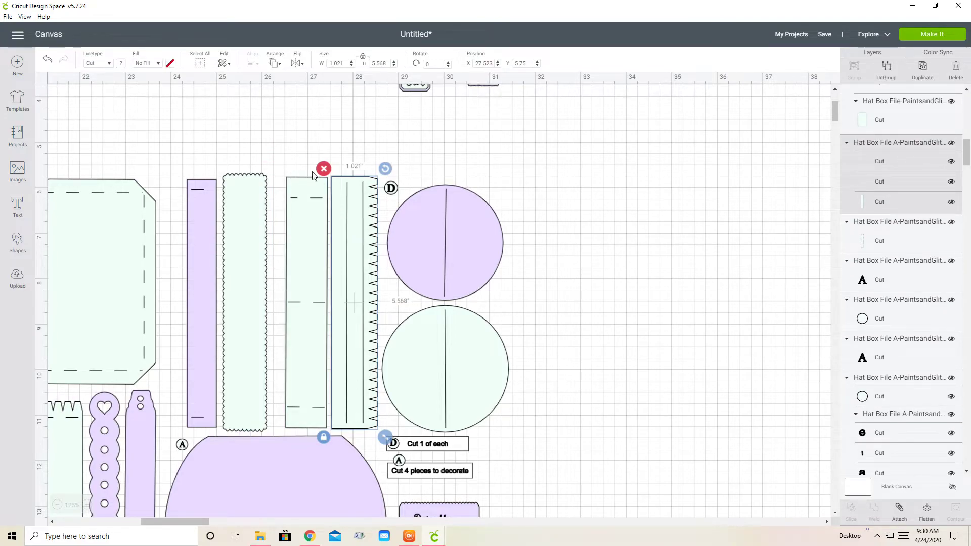
right_click(366, 215)
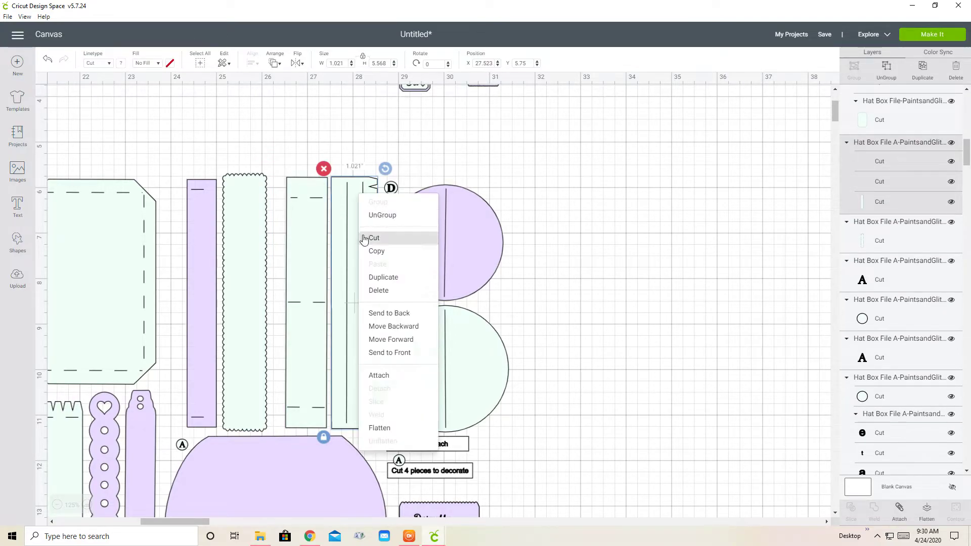
click(372, 218)
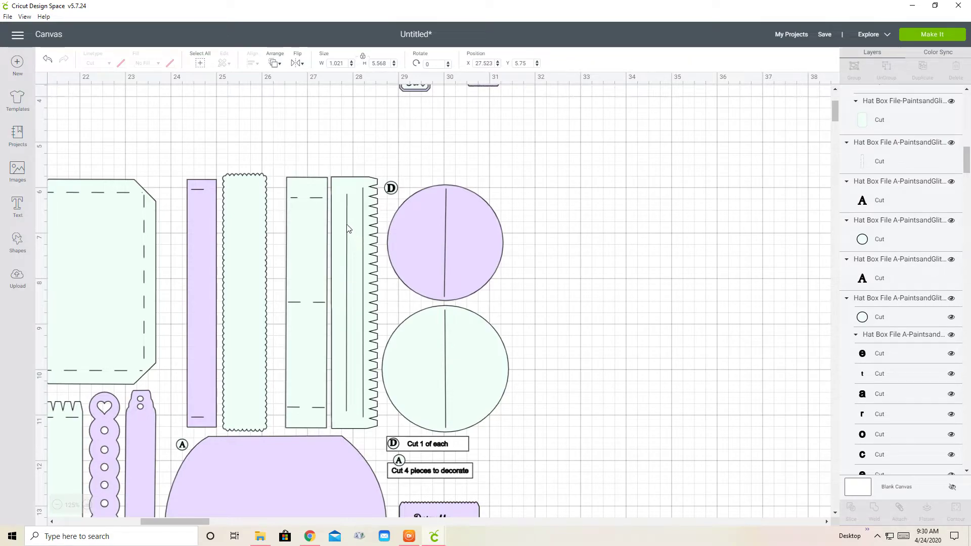
- Change the linetype of both vertical fold lines on the tall toothed mint strip to Score
click(347, 227)
click(347, 227)
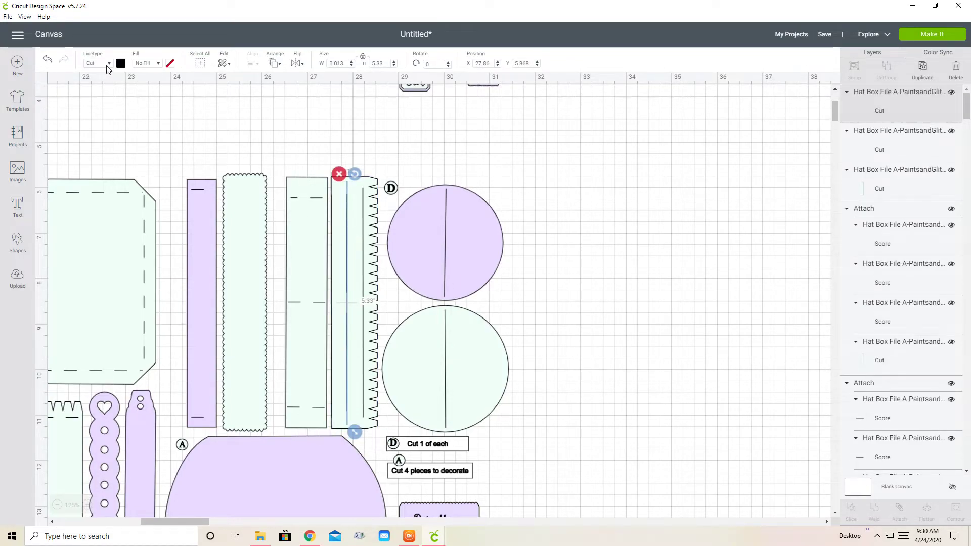
click(106, 66)
click(117, 112)
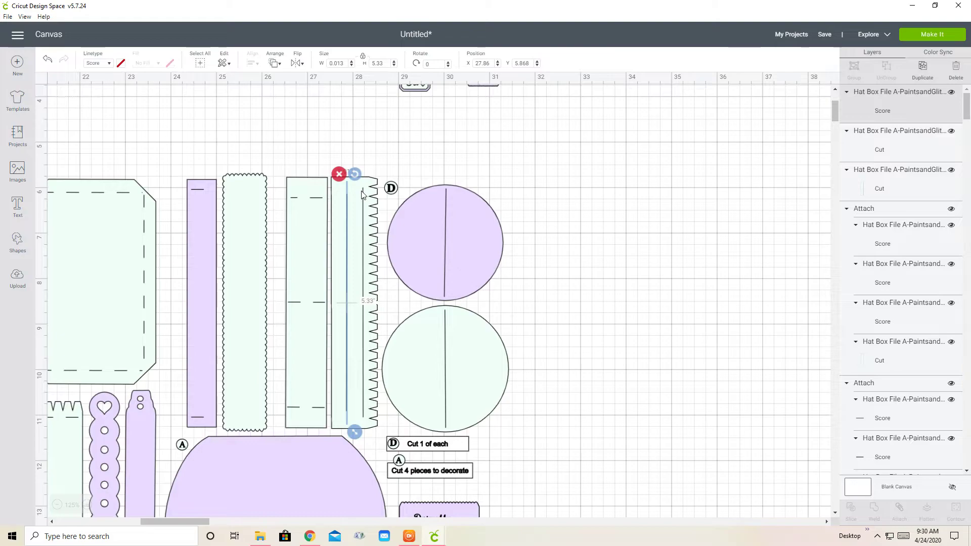
click(364, 196)
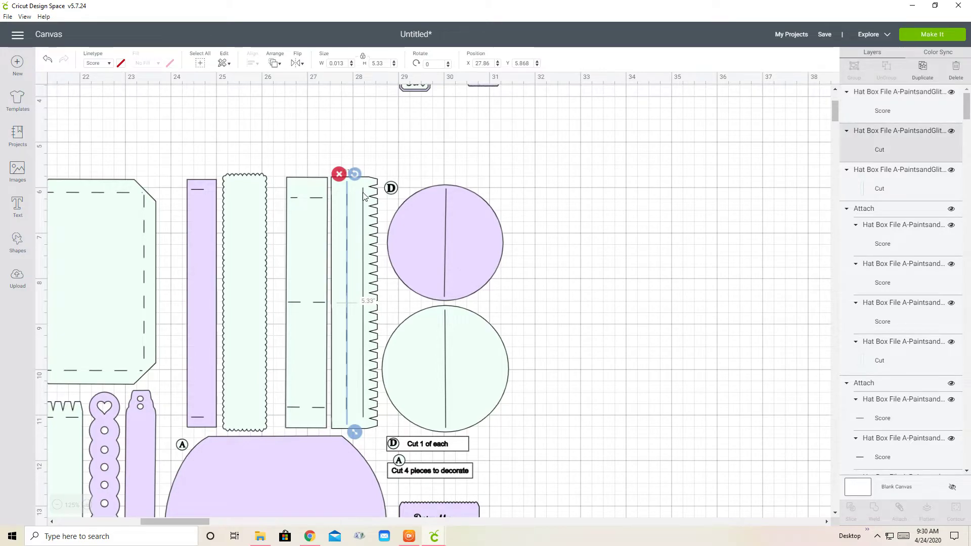
click(109, 63)
click(108, 108)
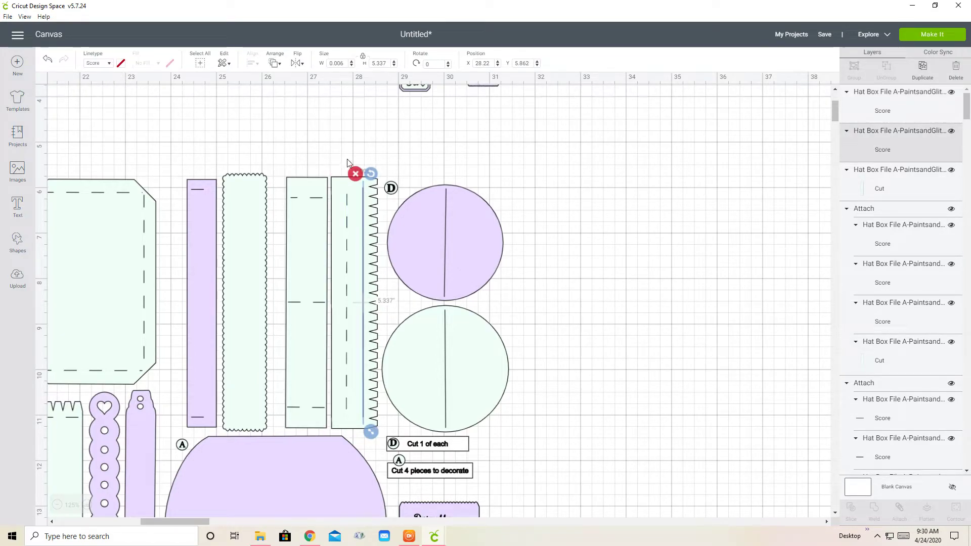
- Select the tall toothed mint strip together with its two vertical score lines and attach them
drag(341, 164, 373, 417)
right_click(364, 417)
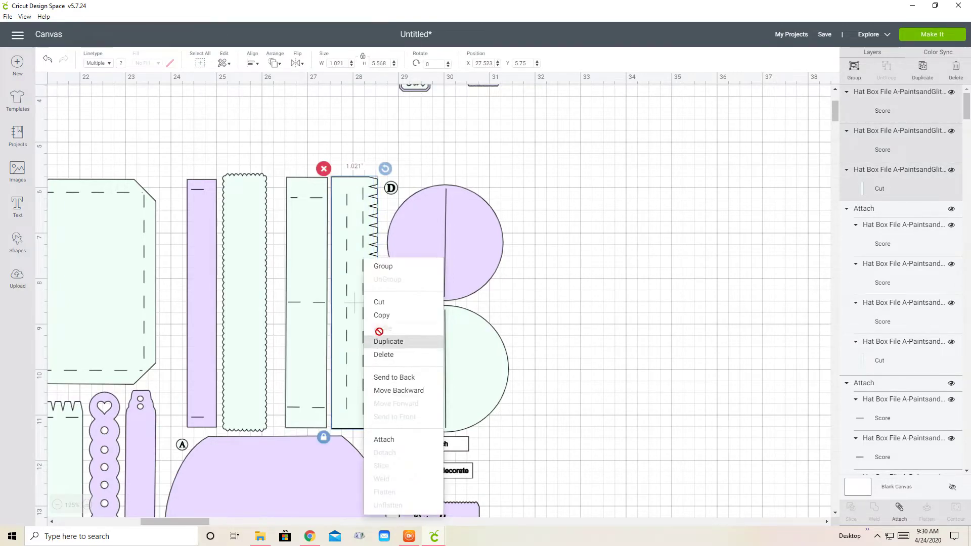
click(403, 438)
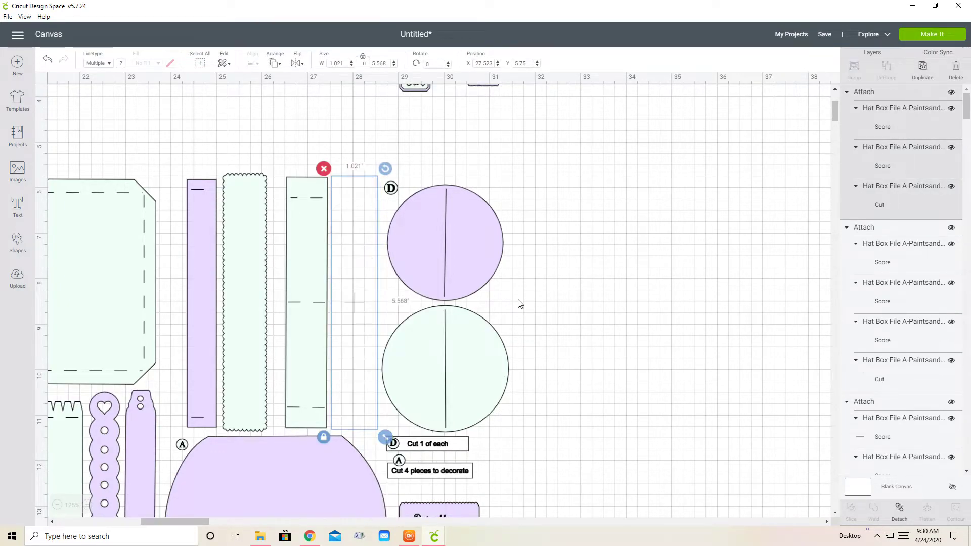
- Ungroup the purple circle and change the linetype of its vertical centre line to Score
click(444, 213)
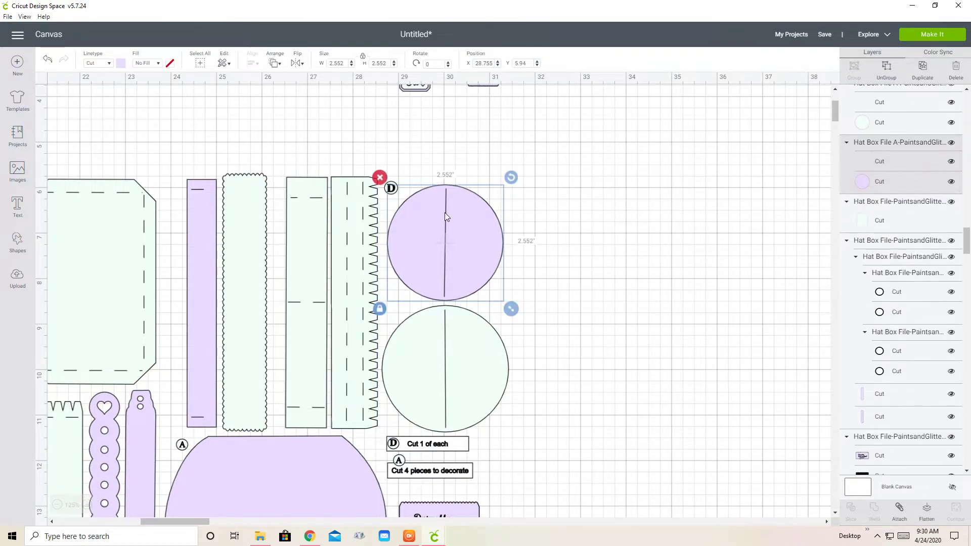
right_click(445, 212)
click(459, 236)
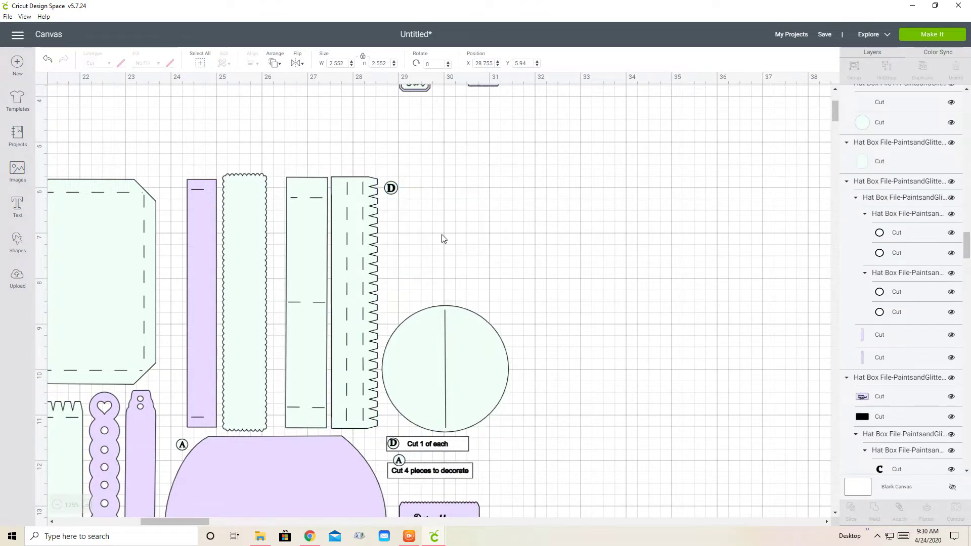
click(444, 236)
click(445, 237)
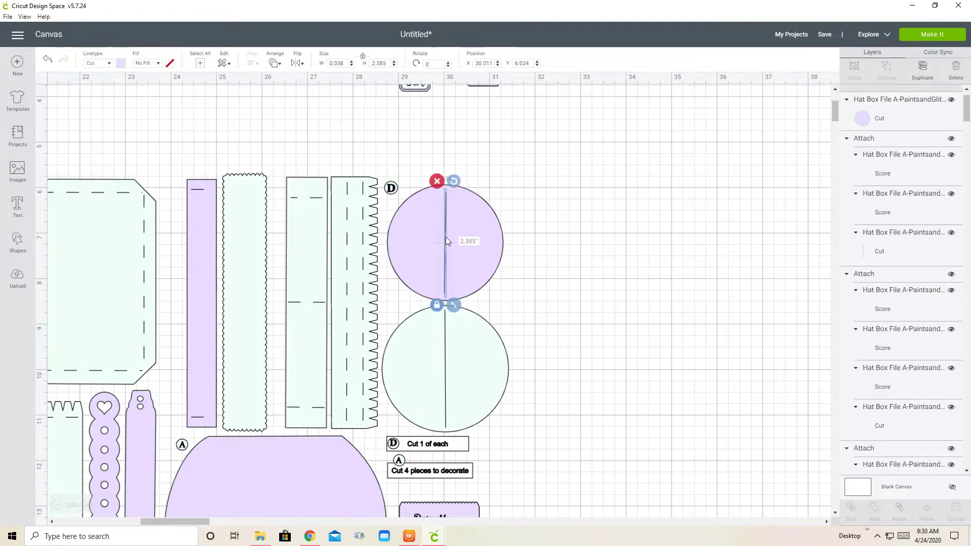
click(109, 69)
click(101, 100)
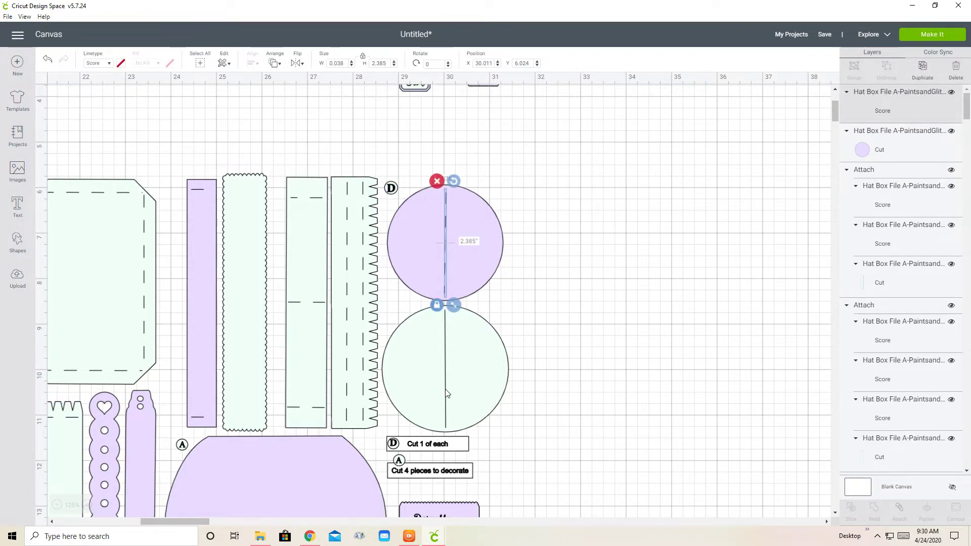
- Select the purple circle together with its centre score line, attach them and deselect the piece
click(483, 185)
drag(481, 174, 417, 259)
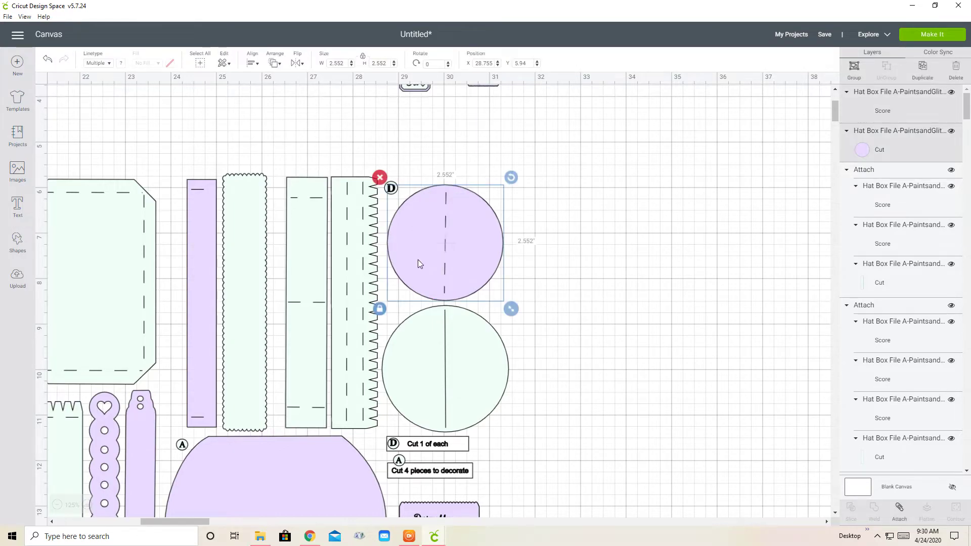
right_click(418, 260)
click(447, 443)
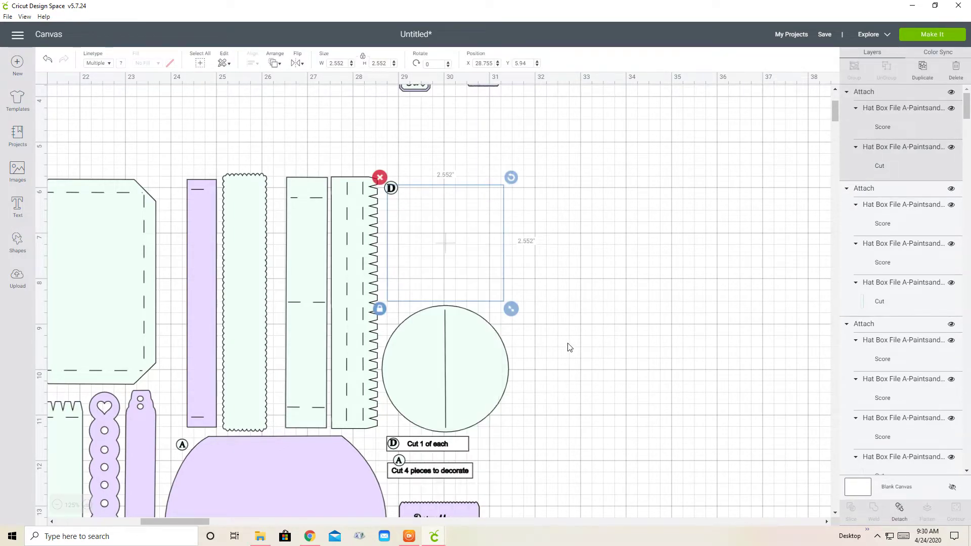
click(573, 257)
- Ungroup the mint circle and change the linetype of its vertical centre line to Score
scroll(539, 234, down, 5)
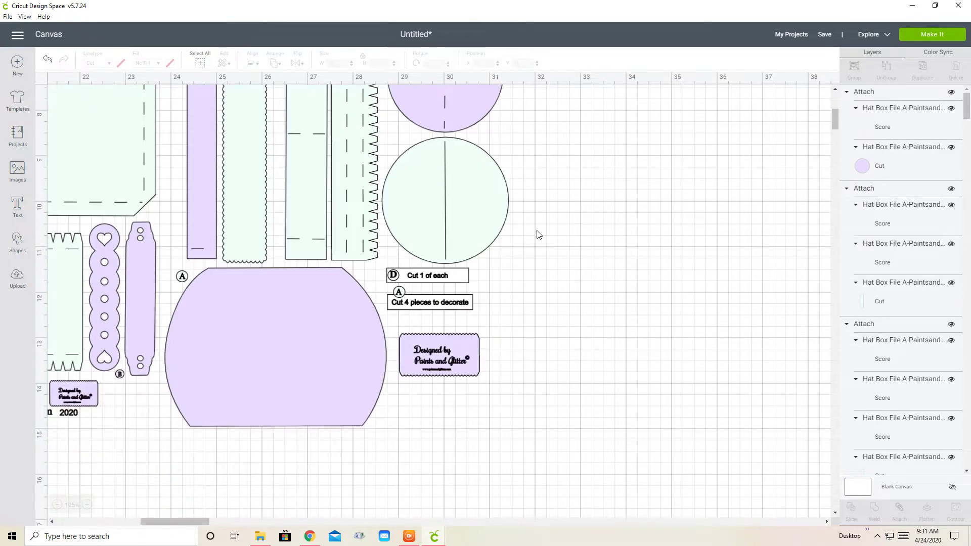
click(442, 166)
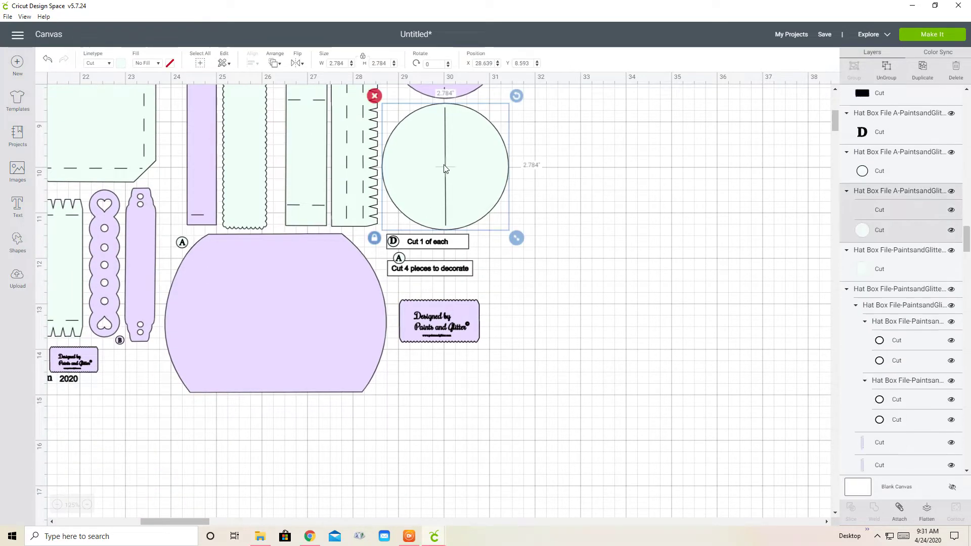
scroll(444, 168, up, 1)
right_click(460, 215)
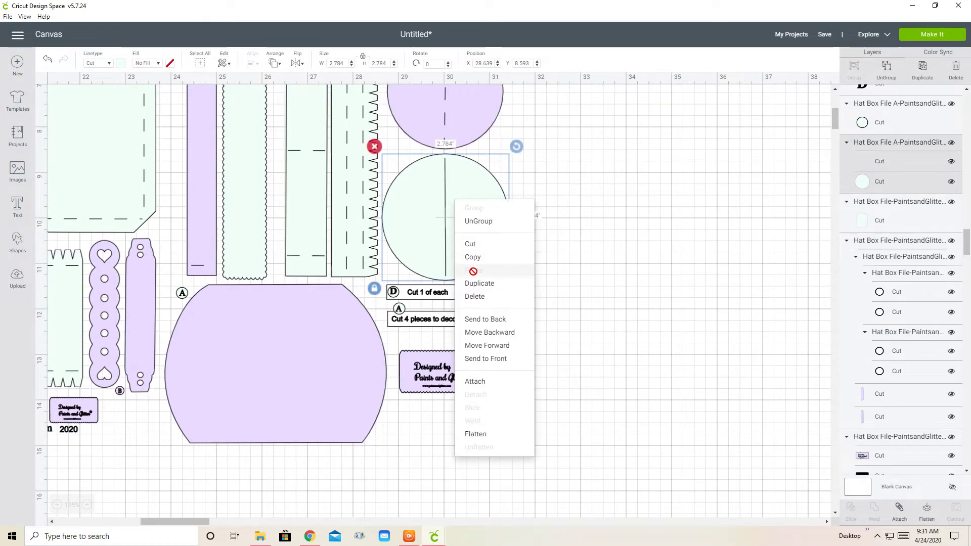
click(479, 221)
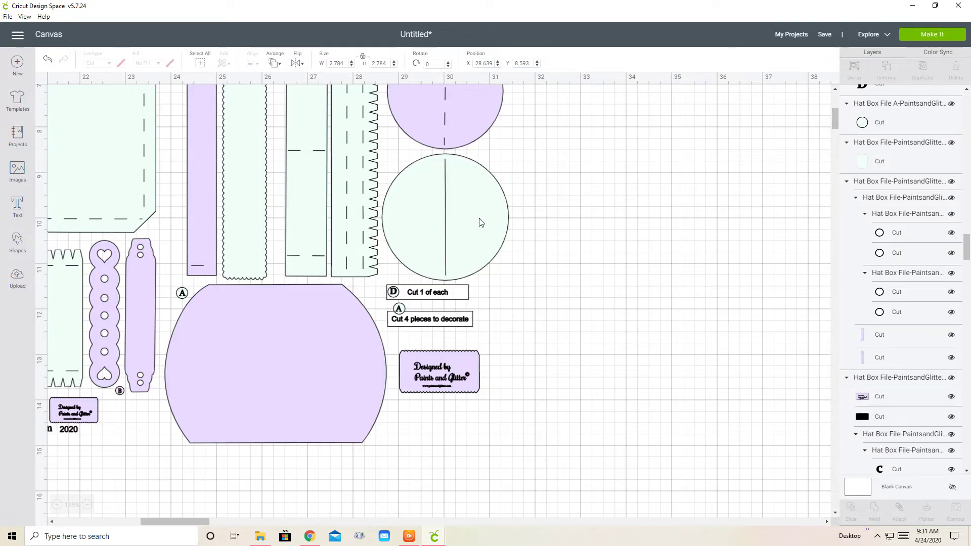
click(444, 200)
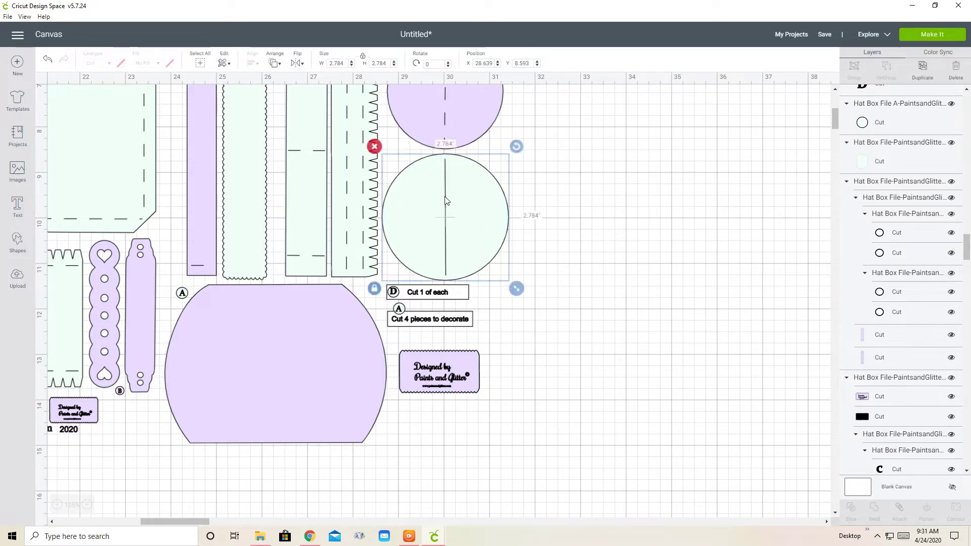
click(444, 200)
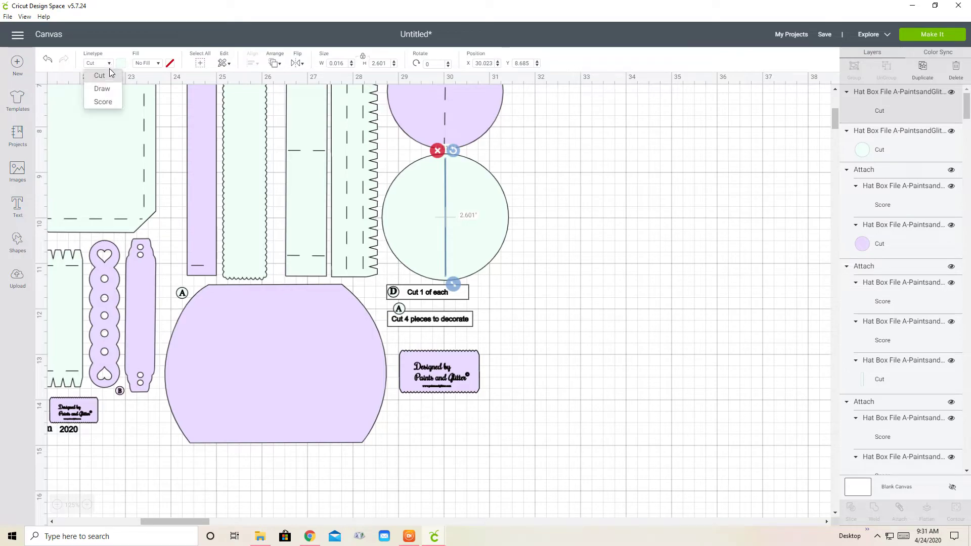
- Select the mint circle together with its centre score line and attach them
drag(527, 175, 414, 220)
right_click(415, 220)
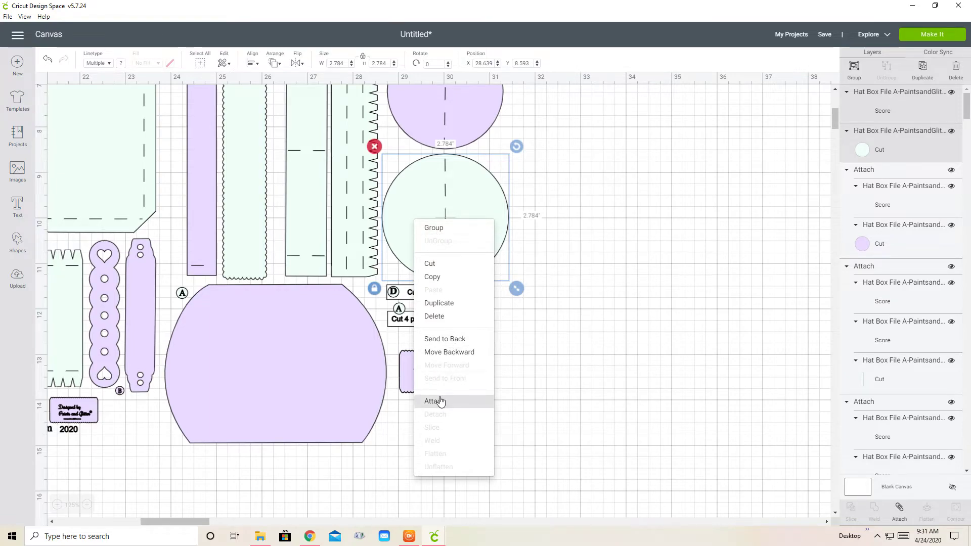
click(458, 400)
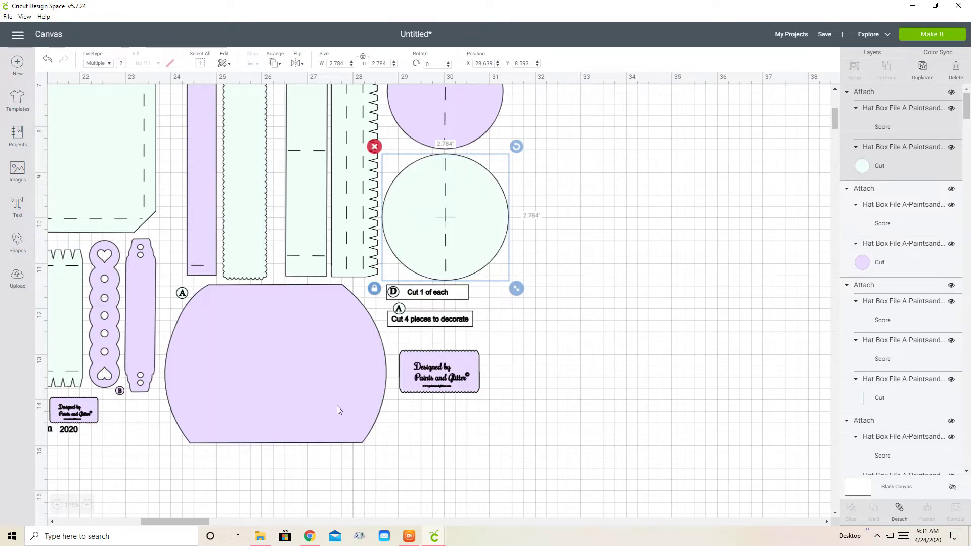
- Move the small grouped Hat Box File B pieces to the empty area above and right of the circles and ungroup them
click(57, 504)
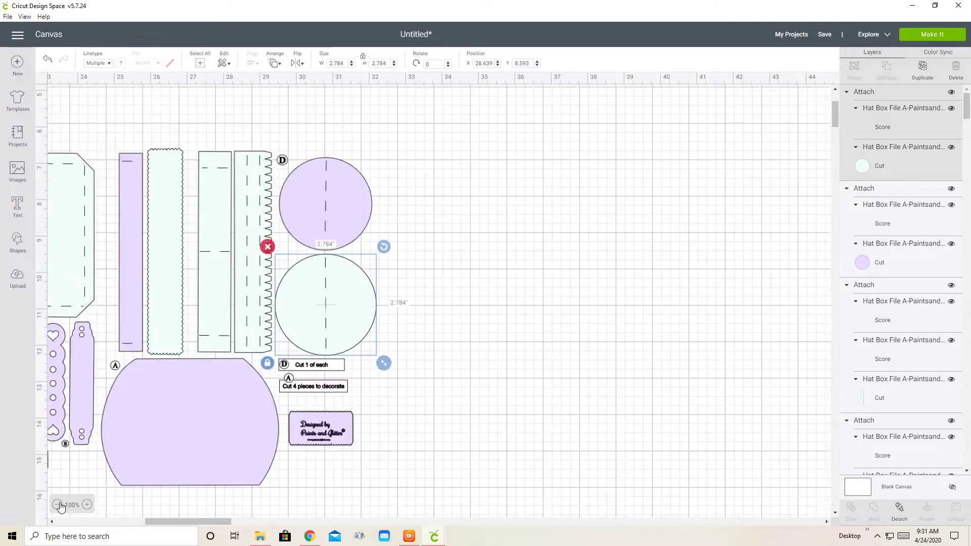
drag(153, 519, 129, 533)
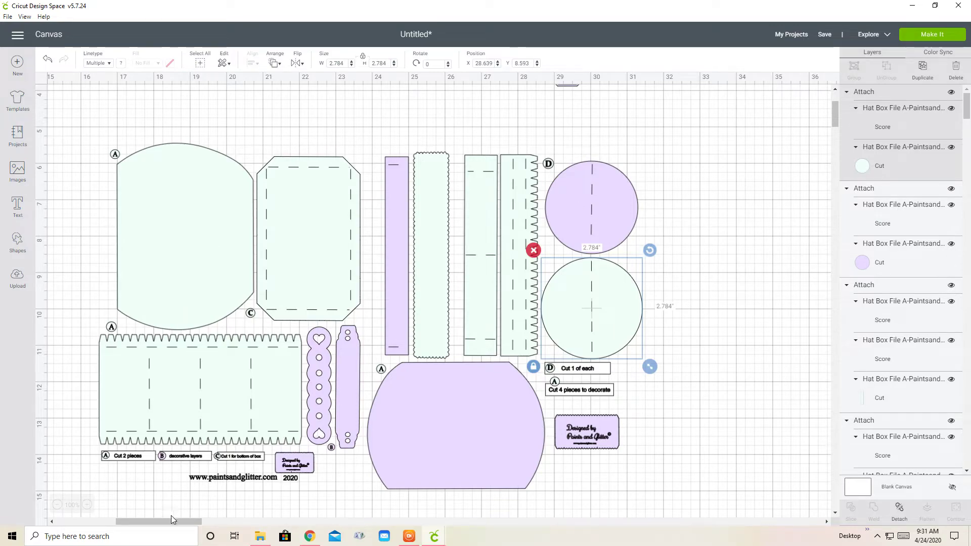
drag(178, 518, 190, 516)
drag(836, 123, 836, 116)
click(570, 174)
drag(569, 179, 676, 206)
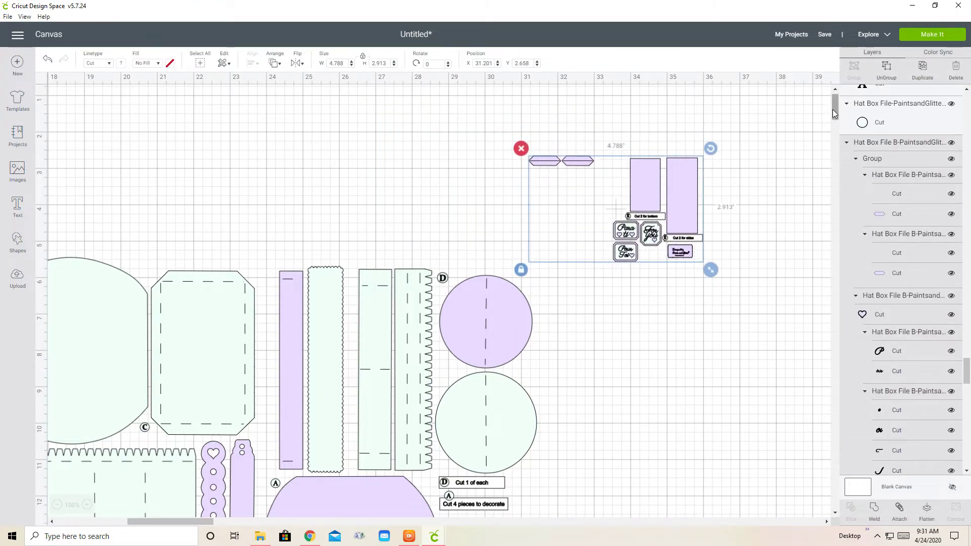
drag(502, 137, 698, 247)
right_click(689, 234)
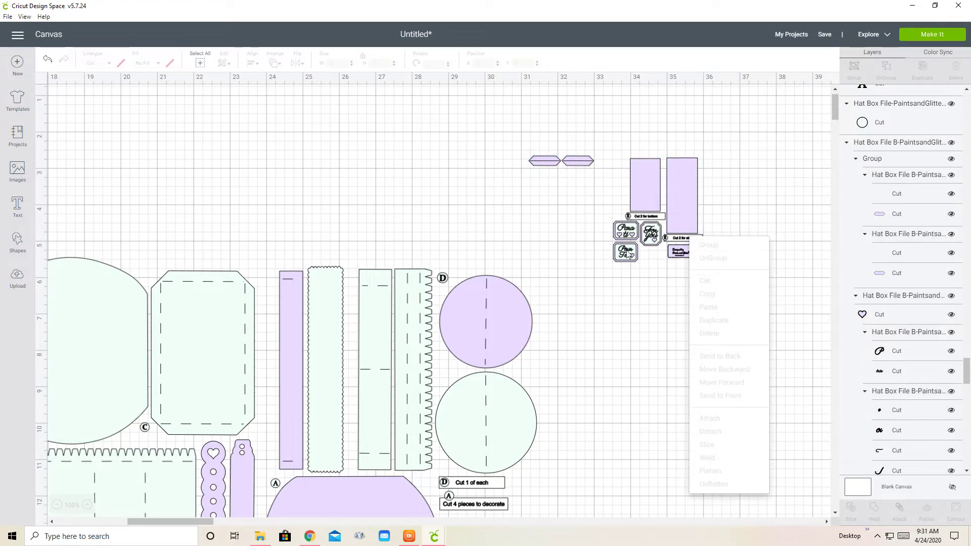
click(638, 202)
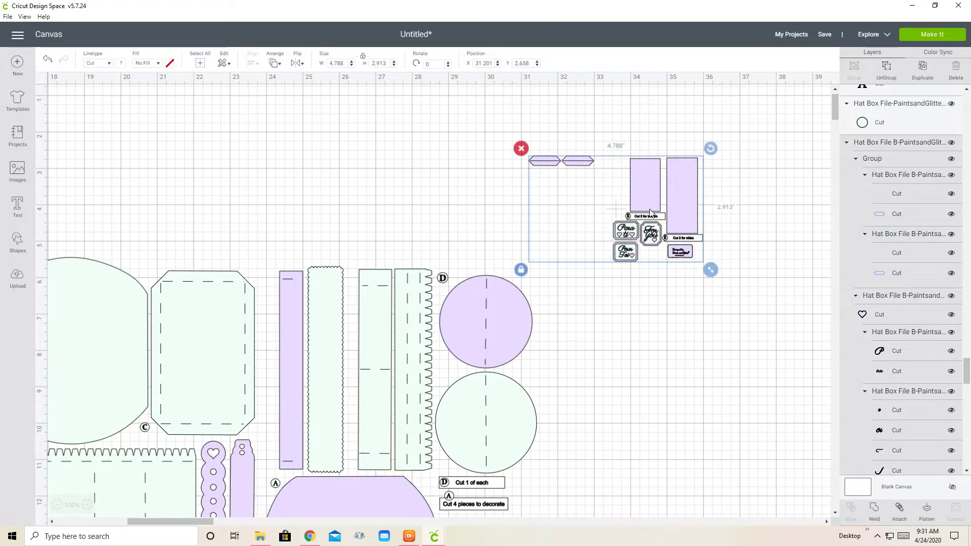
right_click(650, 211)
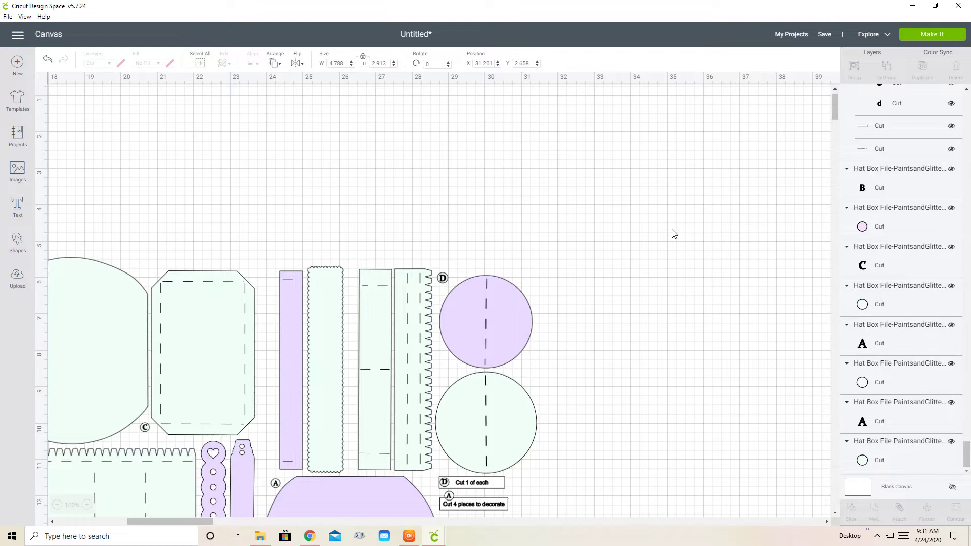
- Place the shorter purple rectangle over mint piece C, enlarge it to about 2.17 by 3.82 inches to fit inside the score lines, and move it off
drag(651, 183, 186, 206)
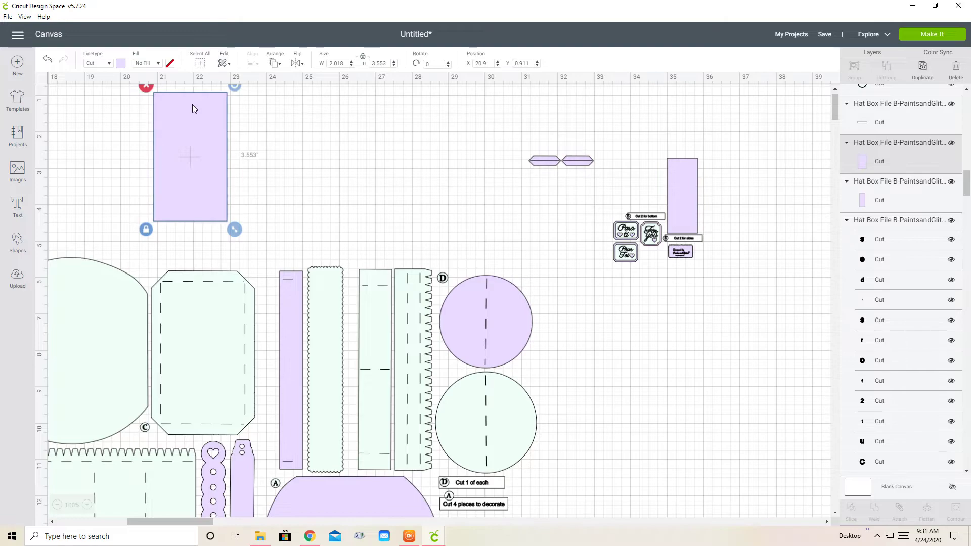
drag(192, 104, 202, 295)
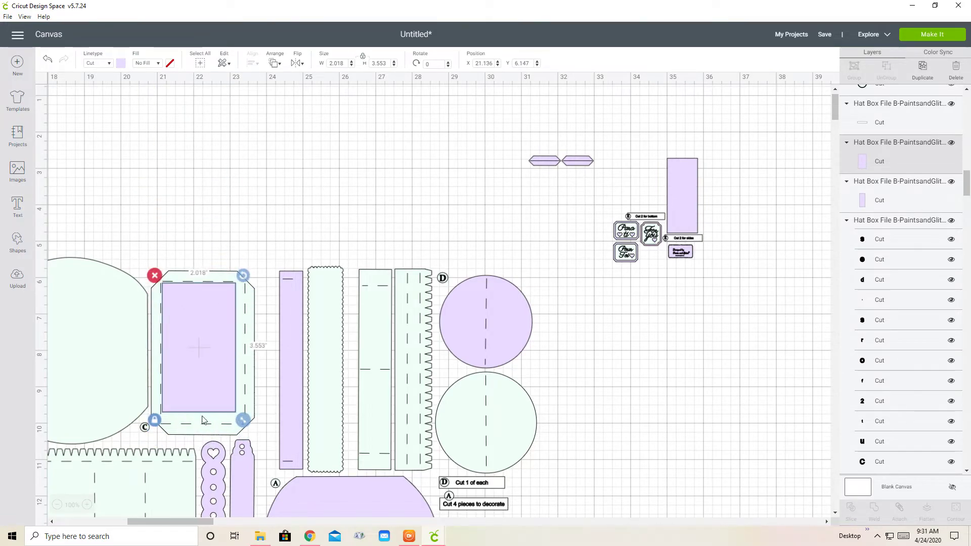
mouse_move(238, 424)
mouse_down()
mouse_move(266, 437)
mouse_move(248, 430)
mouse_up()
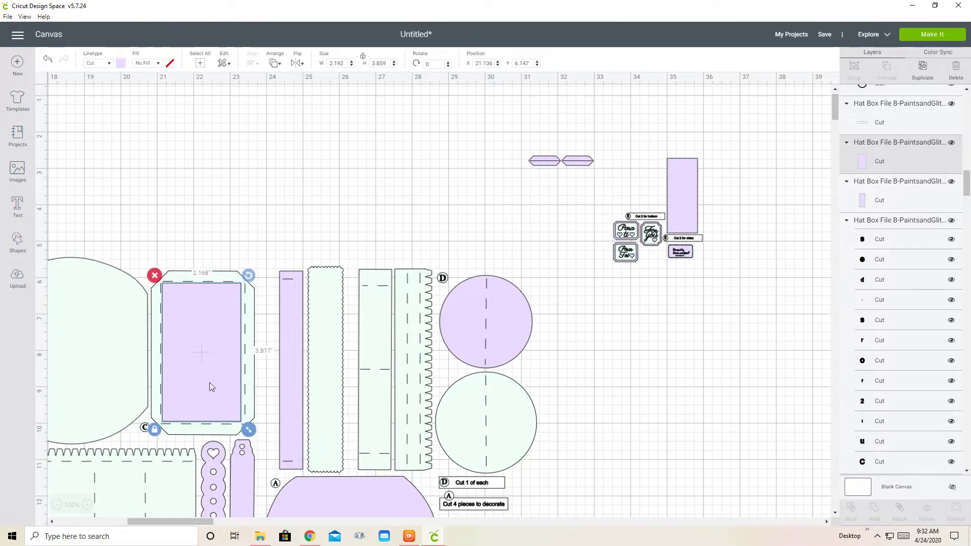
drag(208, 379, 207, 378)
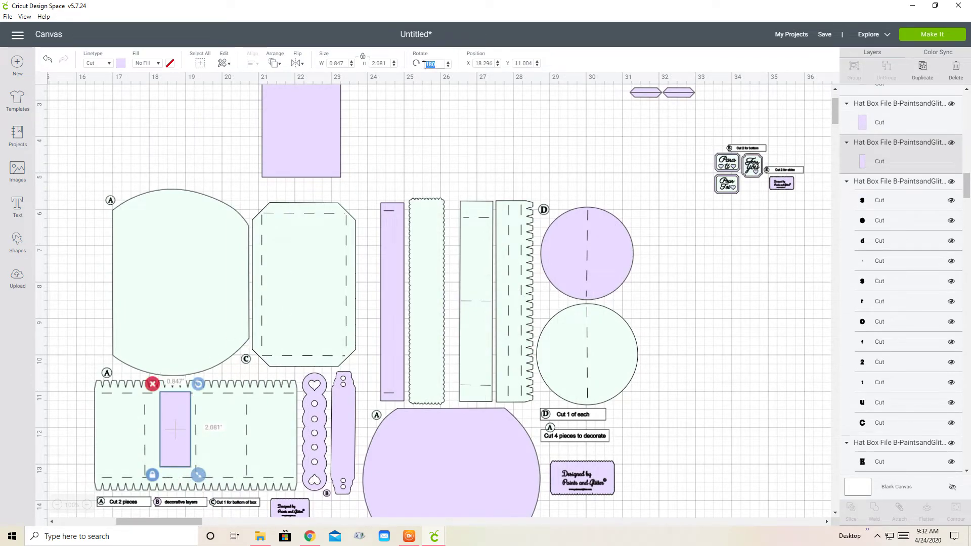
- Rotate the narrow purple rectangle 90 degrees, enlarge it to about 5.47 by 2.23 inches over the toothed mint side piece, and move it off
key(Return)
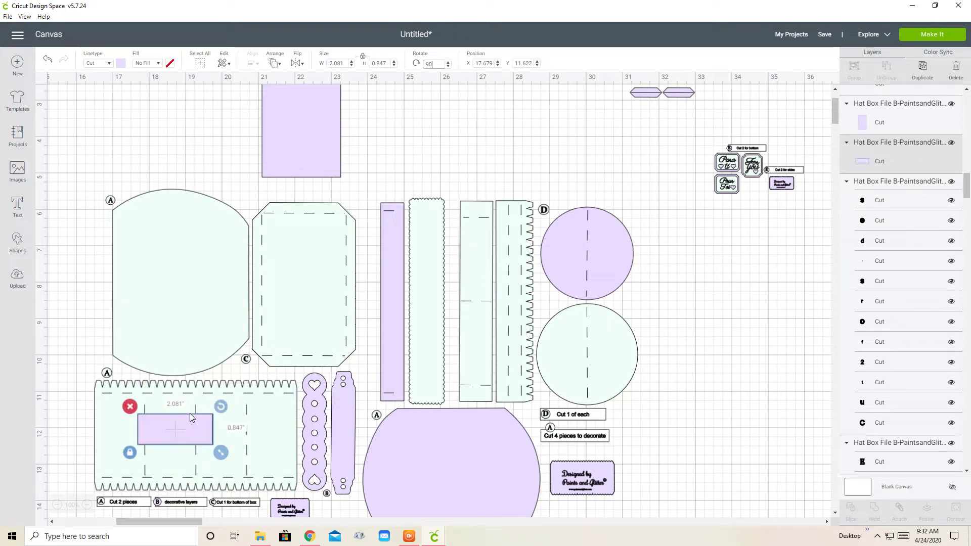
drag(156, 414, 136, 404)
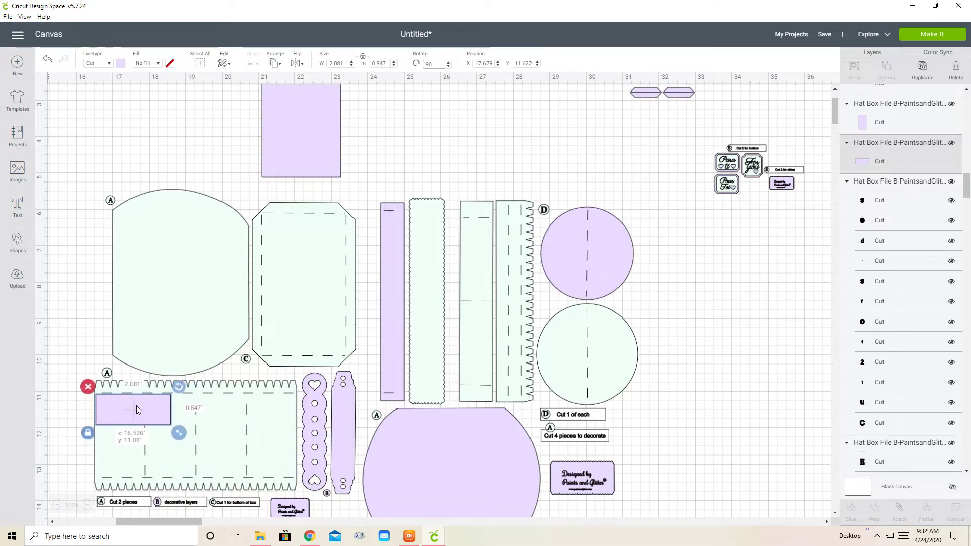
drag(179, 433, 302, 481)
drag(303, 514, 300, 514)
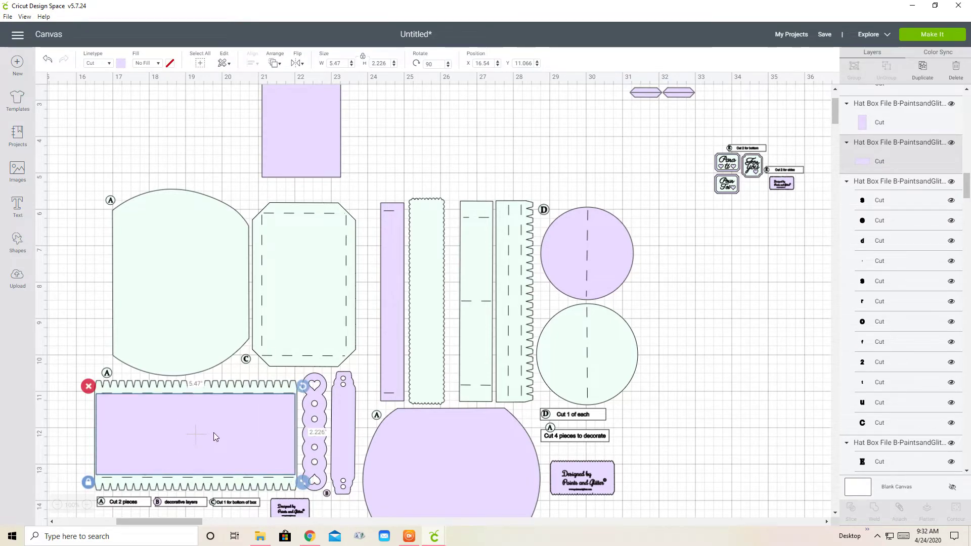
drag(196, 433, 449, 119)
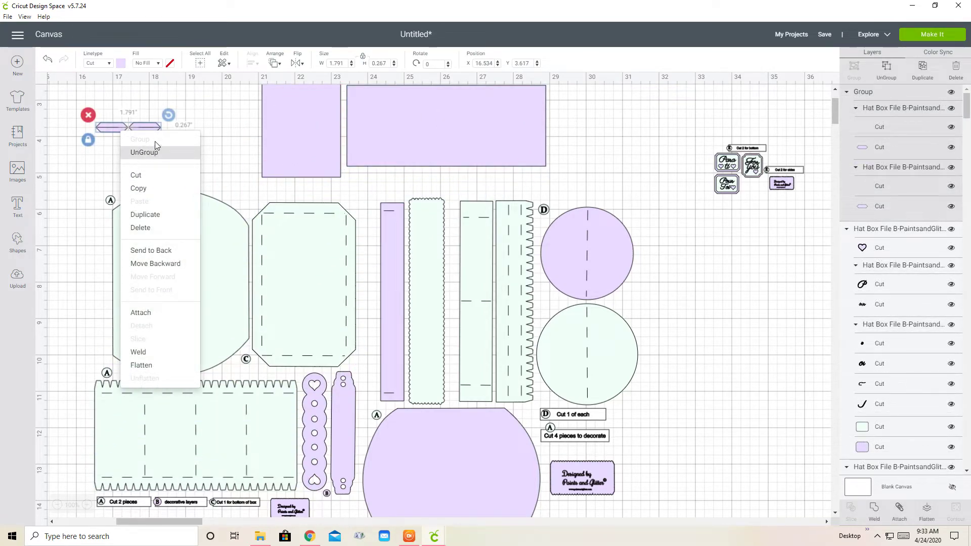
- Ungroup the two hexagonal purple strips and fit them to mint piece C's flaps, with one enlarged and the other rotated 90 degrees
click(154, 146)
drag(157, 136, 291, 305)
drag(239, 260, 355, 373)
key(ctrl+z)
key(ctrl+z)
key(ctrl+z)
key(ctrl+z)
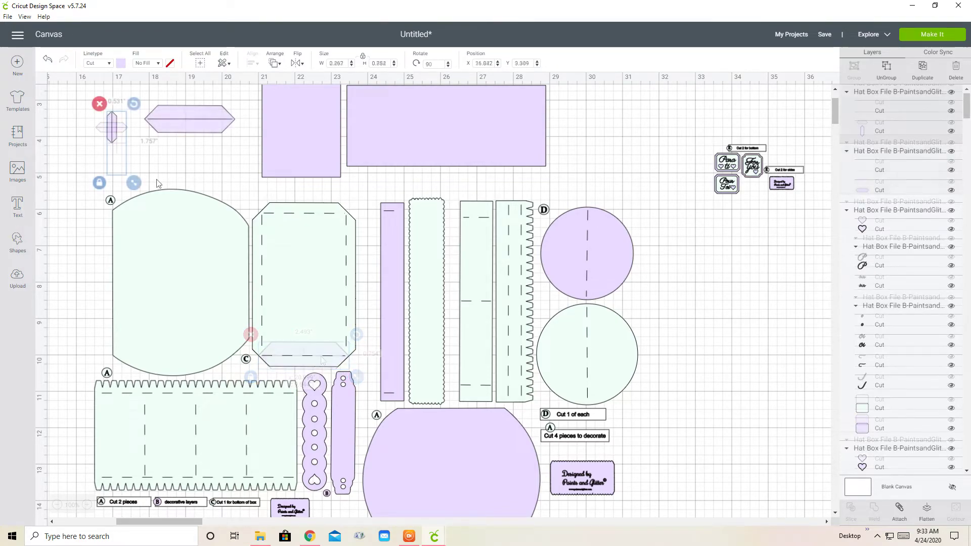
drag(111, 129, 109, 215)
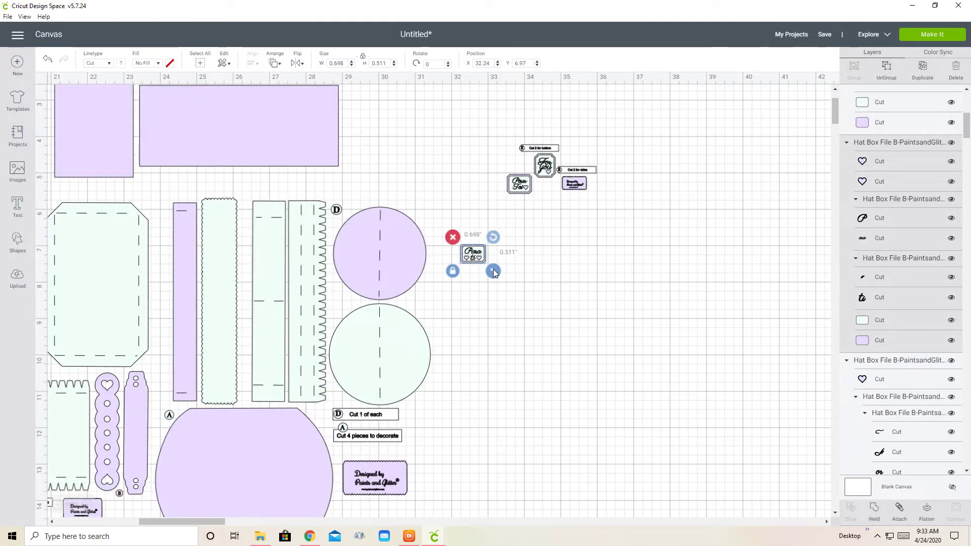
- Enlarge the "Para tí" tag to about 3.91 by 2.86 inches and the "Pour Toi" tag to about 3.71 by 2.94 inches, stacked below it
drag(493, 269, 611, 352)
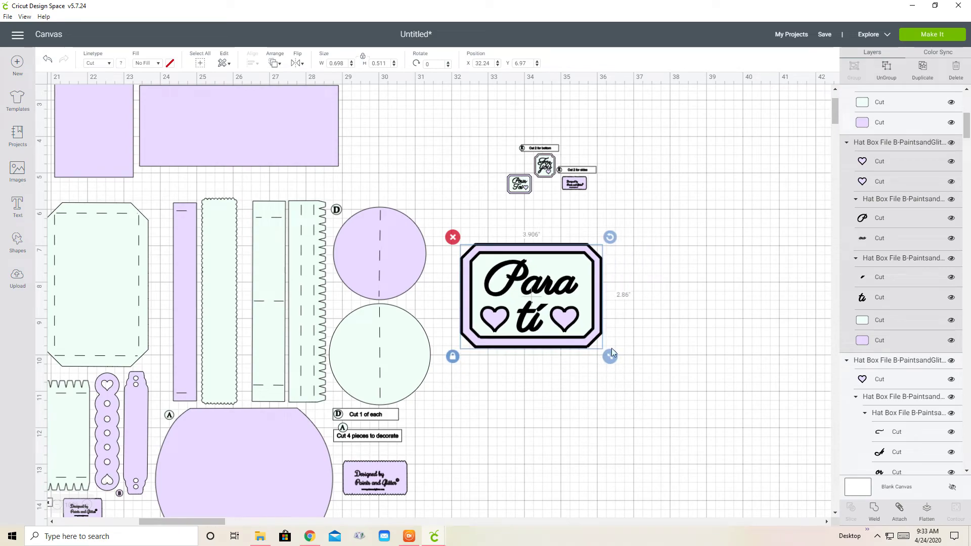
click(524, 186)
drag(539, 202, 647, 298)
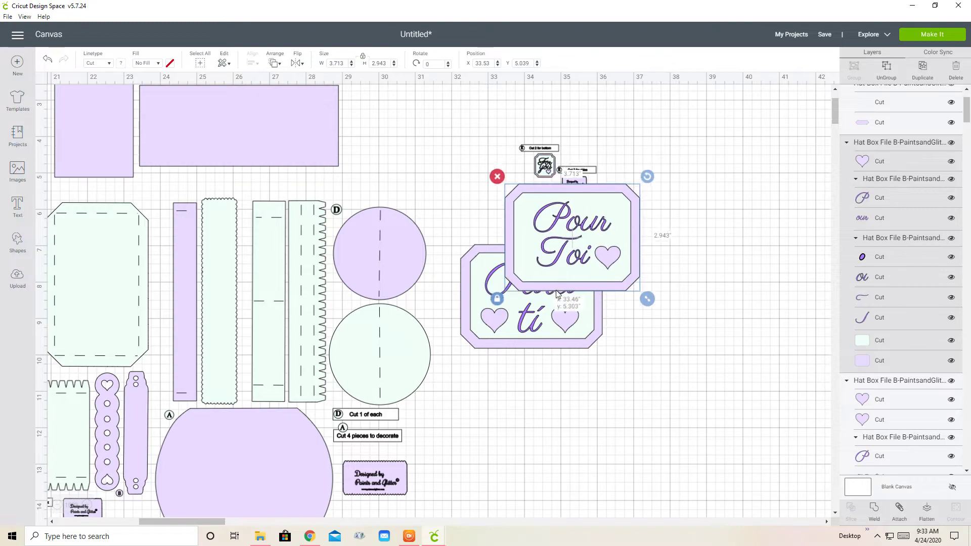
drag(560, 283, 519, 453)
- Try changing the linetype of the whole "Para tí" tag to Draw and undo the change
click(506, 293)
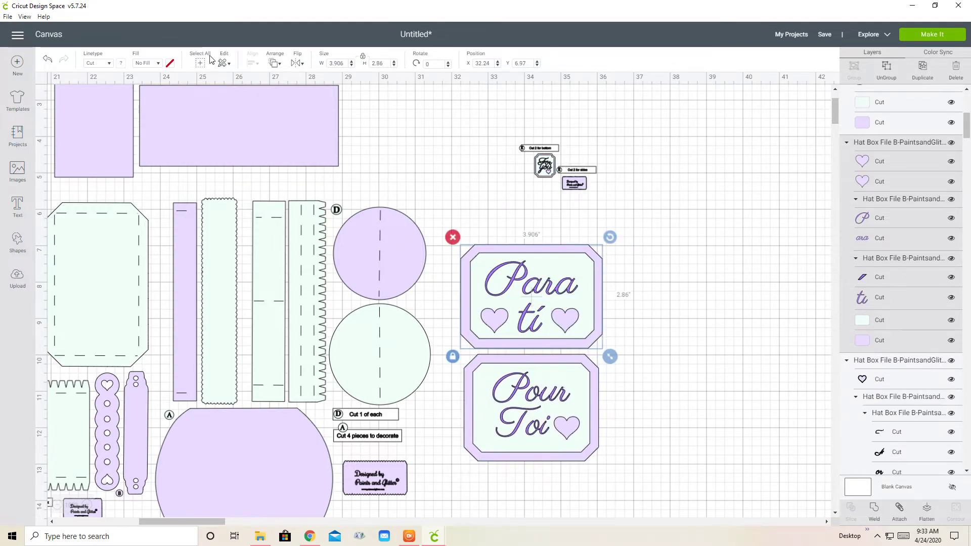
click(109, 64)
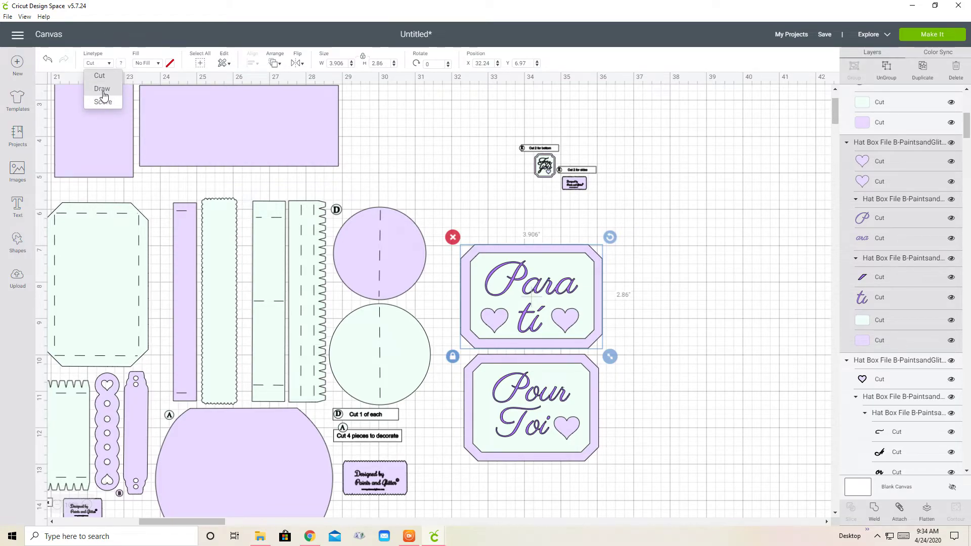
click(101, 89)
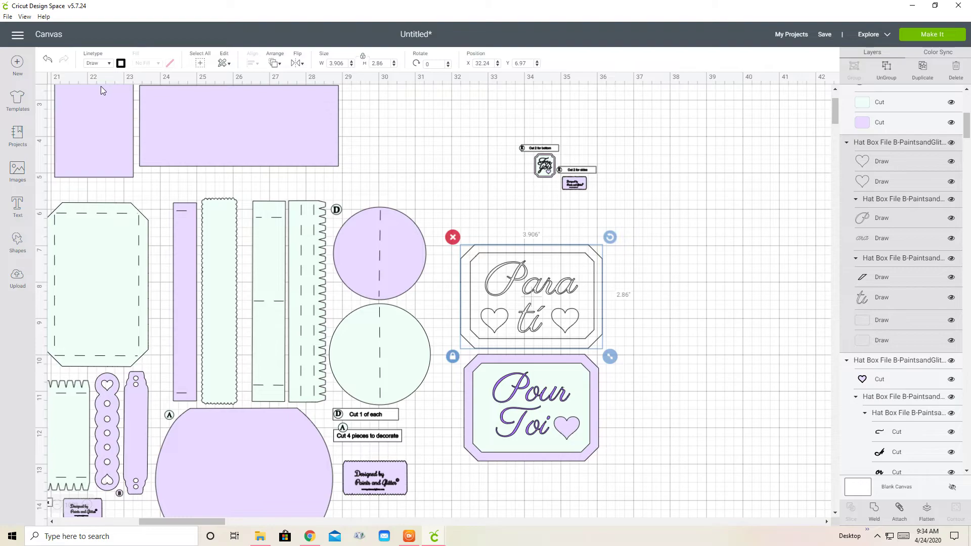
key(ctrl+z)
- Select the complete "Para tí" tag and flatten it into a single printable piece
drag(447, 236, 601, 321)
click(544, 287)
right_click(543, 286)
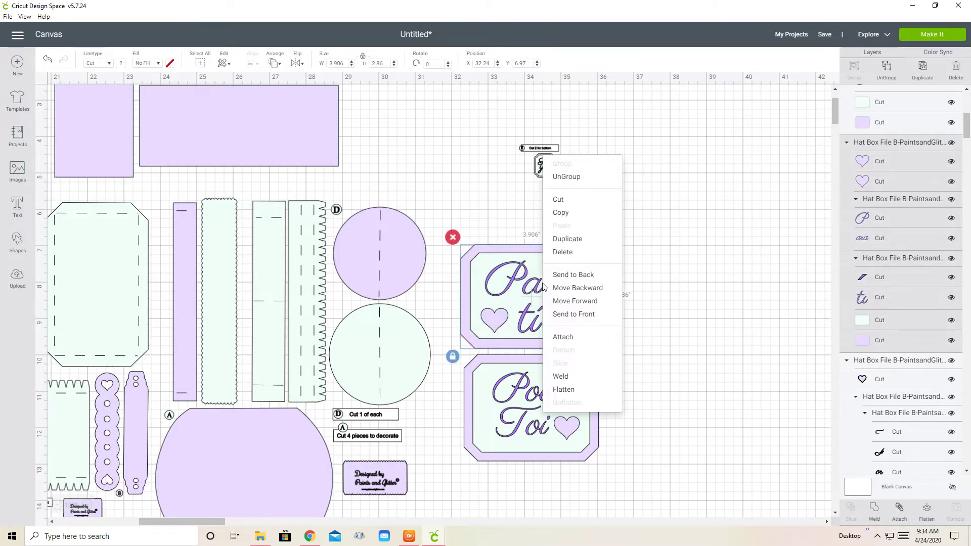
click(563, 389)
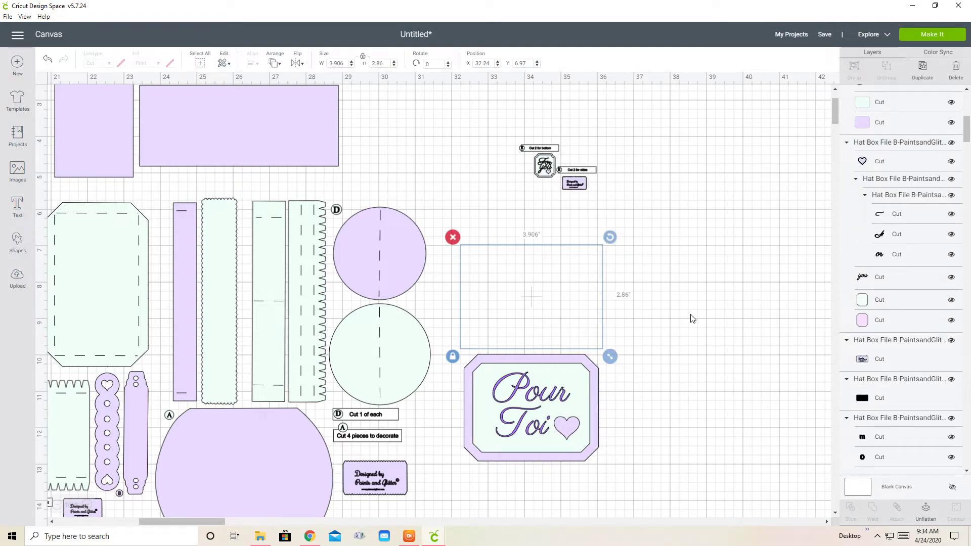
key(ctrl+z)
- Flatten the "Pour Toi" tag into a single printable piece and move it beside the "Para tí" tag
scroll(638, 268, down, 3)
drag(625, 244, 448, 357)
right_click(508, 299)
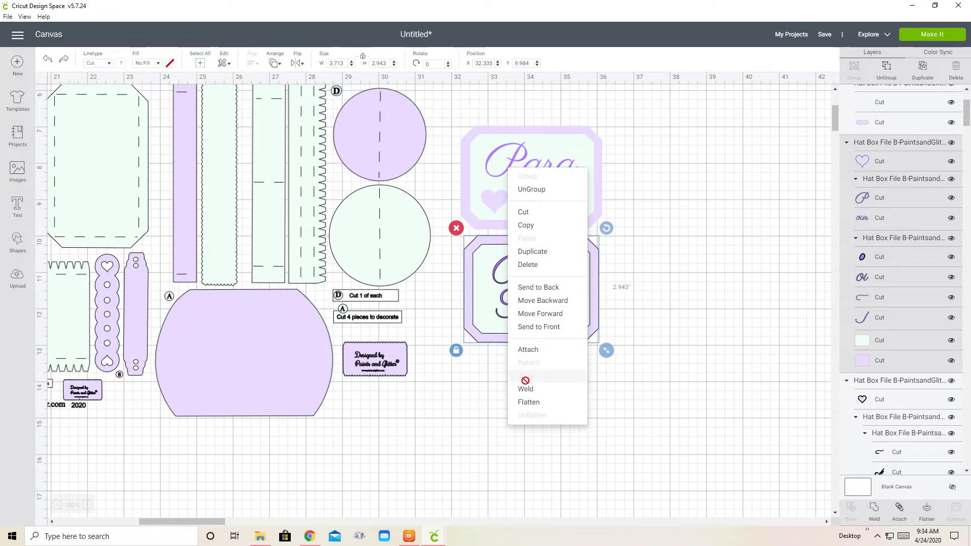
click(526, 402)
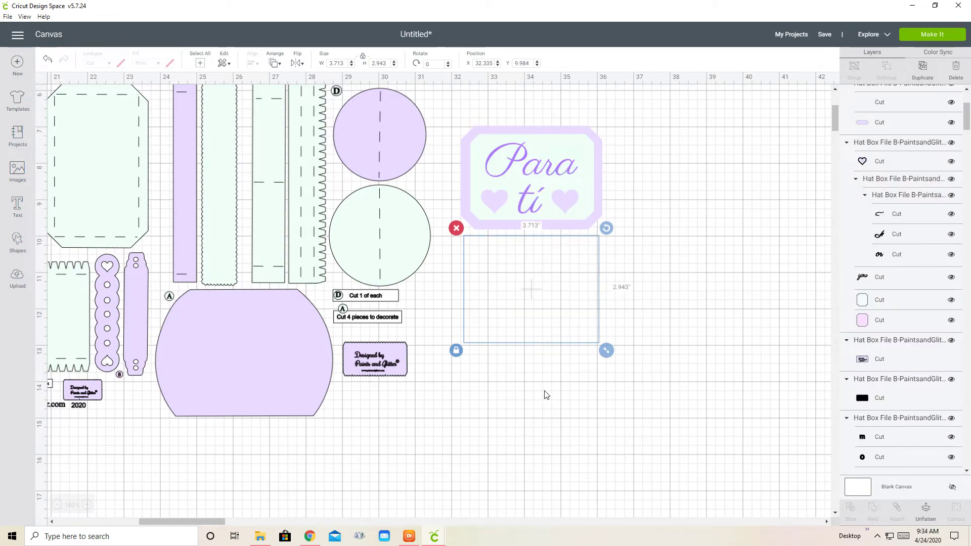
drag(520, 306, 681, 186)
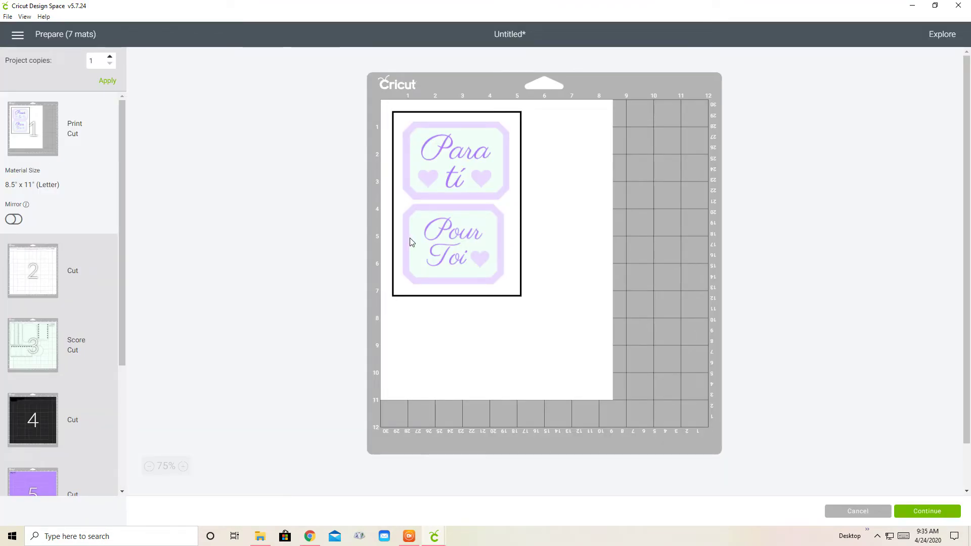
- Examine the mint Score and Cut mat in the mat preview
click(44, 352)
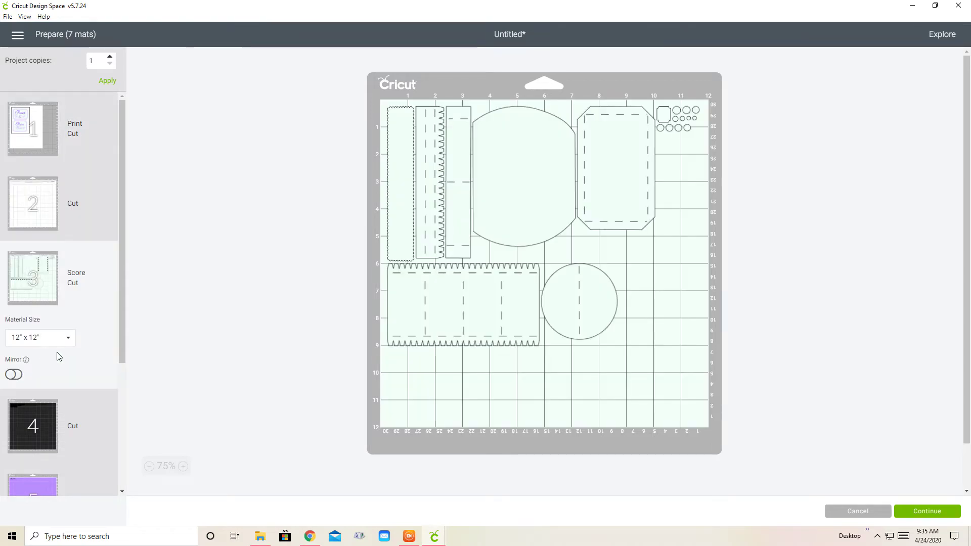
- Try repositioning pieces on the mint mat and moving the rounded panel onto a new light orange mat
mouse_move(603, 169)
mouse_down()
mouse_move(632, 267)
mouse_move(605, 176)
mouse_up()
mouse_move(507, 310)
mouse_down()
mouse_move(503, 335)
mouse_move(508, 311)
mouse_up()
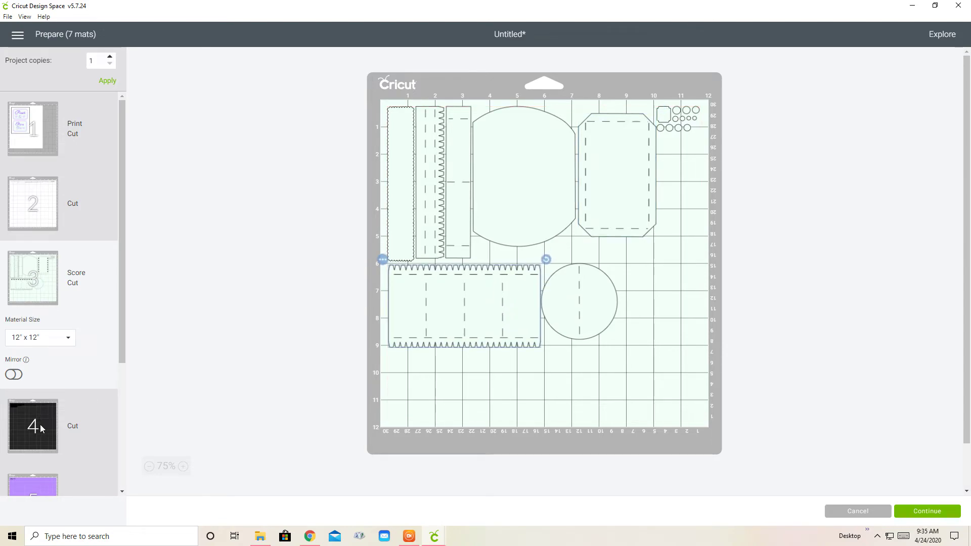
click(512, 148)
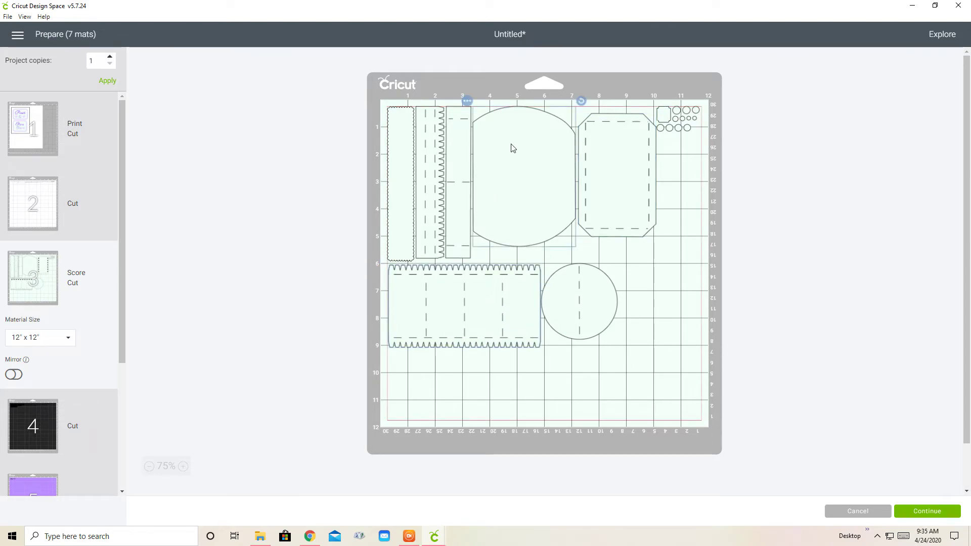
click(467, 101)
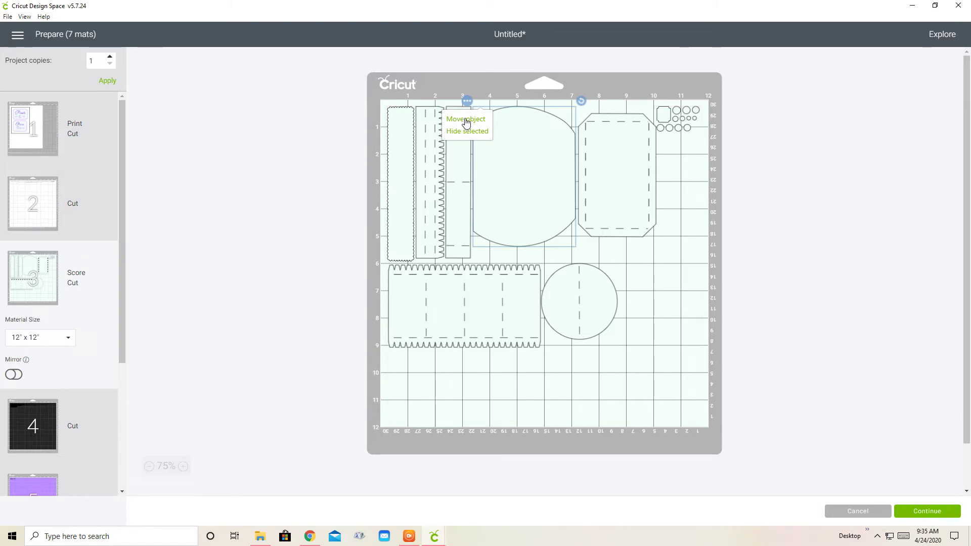
click(466, 120)
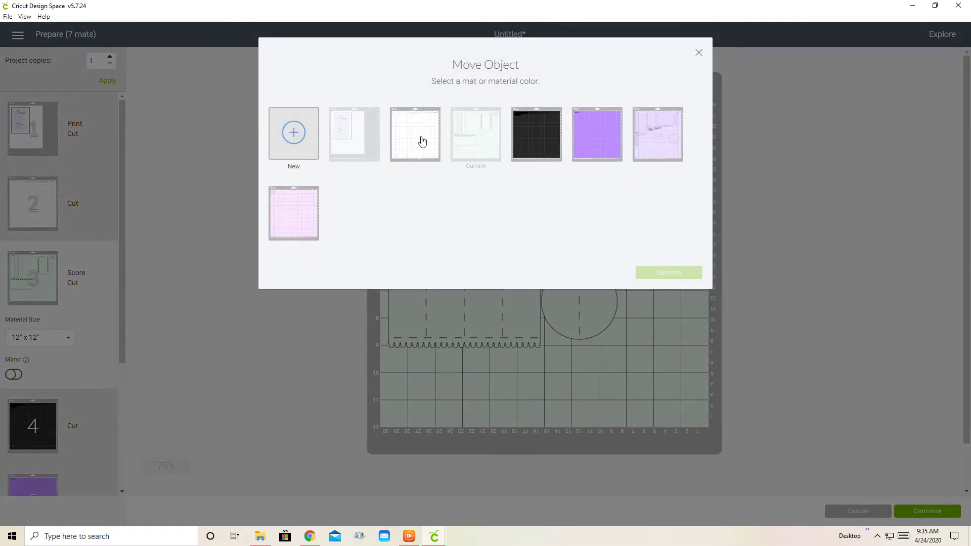
click(422, 142)
click(295, 147)
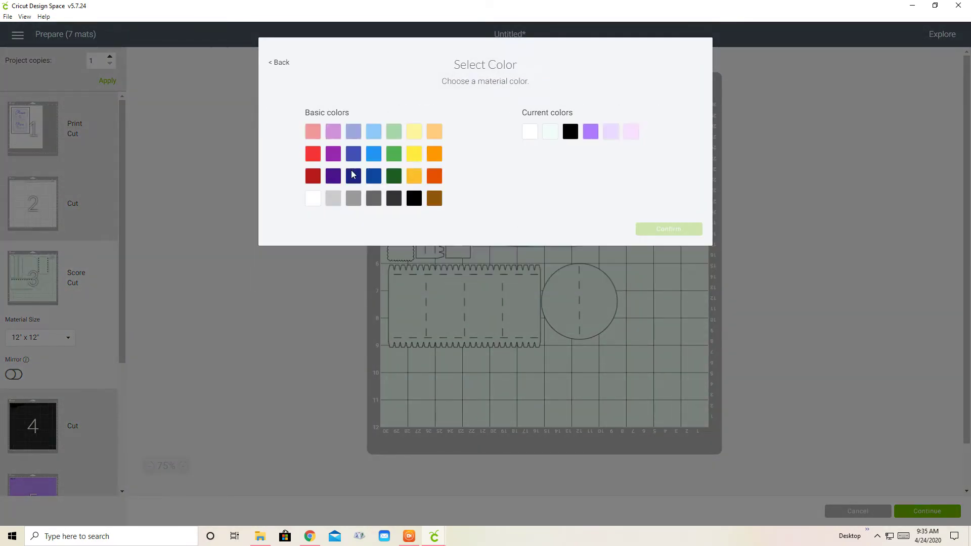
click(429, 138)
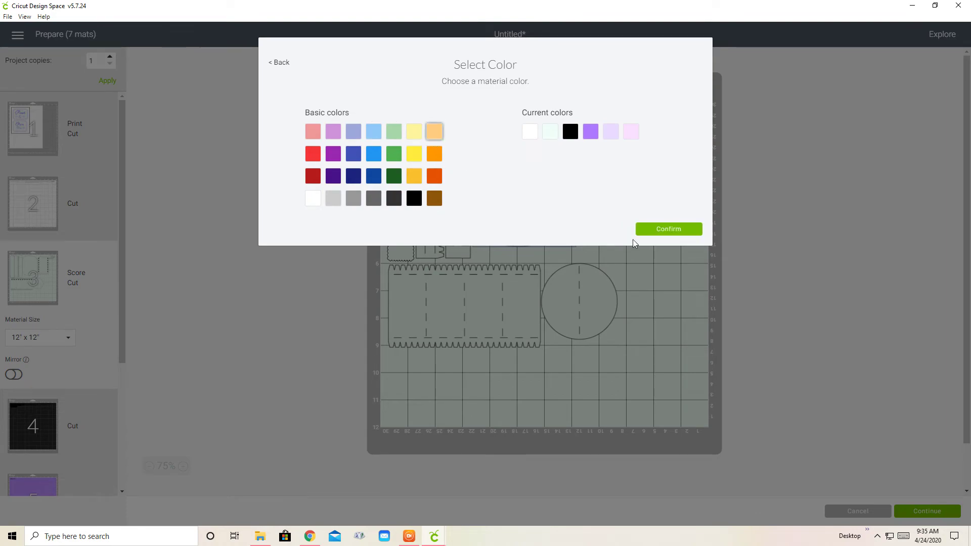
click(669, 230)
drag(519, 182, 433, 185)
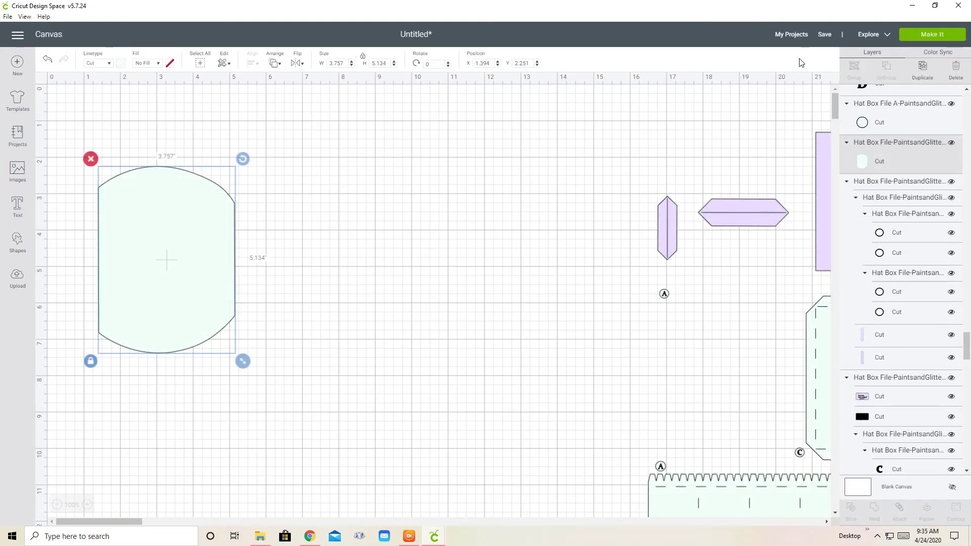
- Duplicate the mint rounded panel twice, placing one copy beside the original and the other below it
click(917, 70)
drag(195, 241, 342, 234)
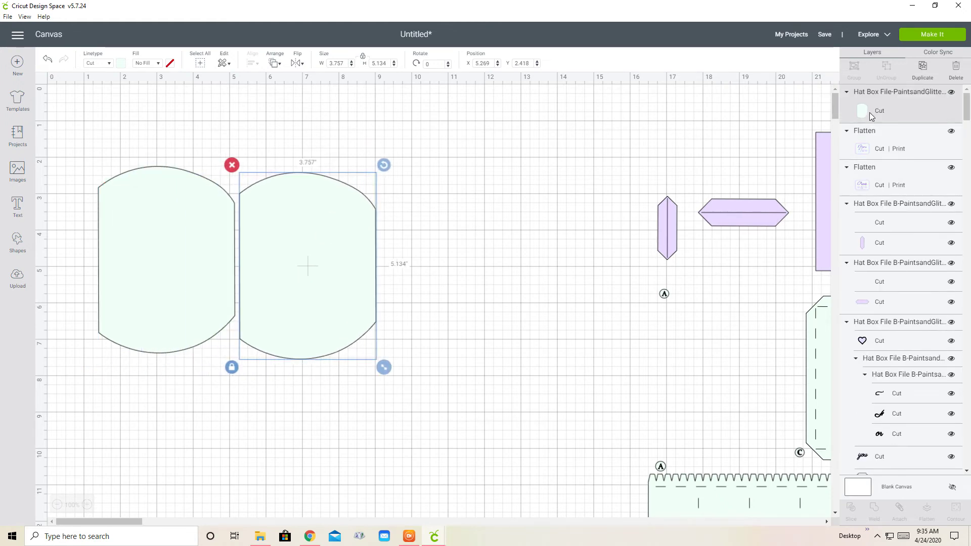
click(918, 75)
drag(299, 310, 141, 474)
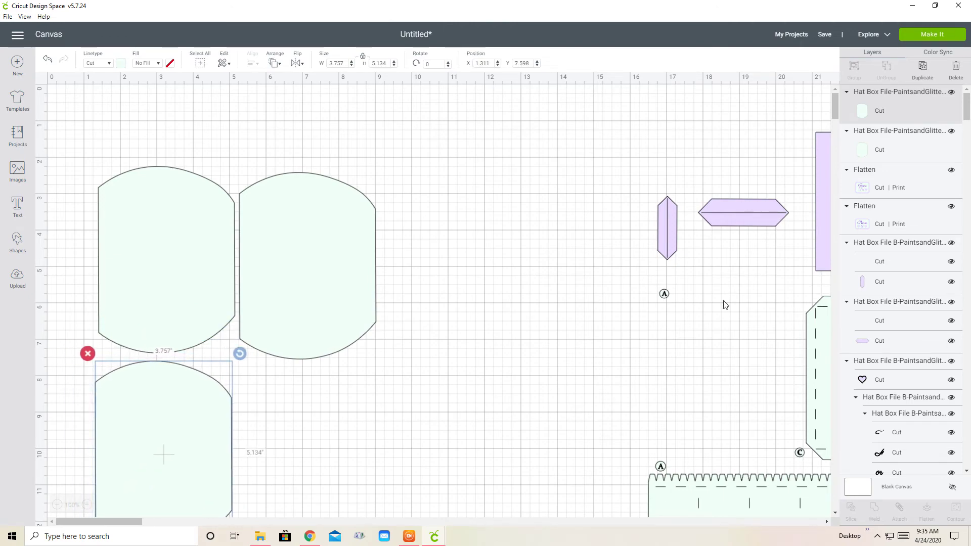
- Complete a set of four rounded panels with another duplicate and arrange them in a non-overlapping two-by-two grid
click(922, 77)
drag(147, 430, 303, 423)
drag(230, 358, 262, 459)
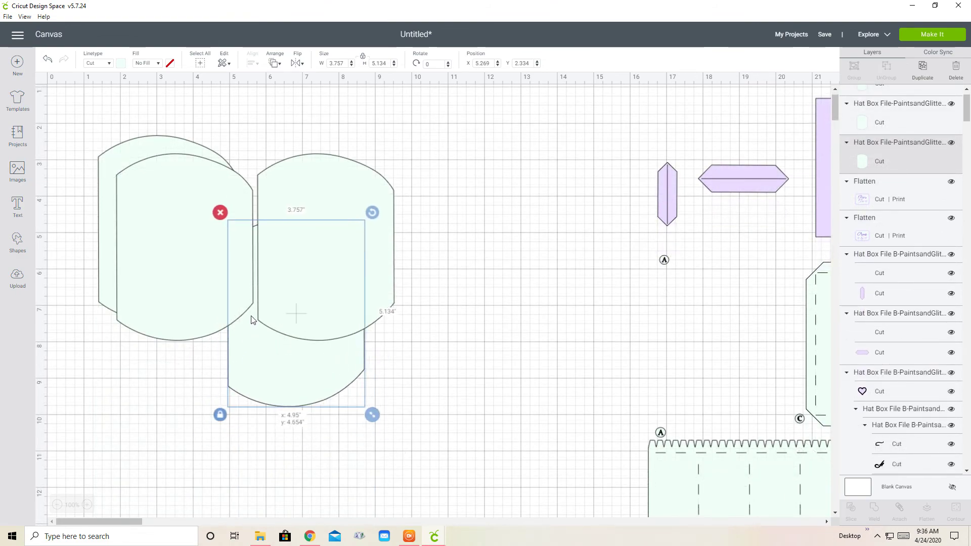
click(422, 281)
click(298, 242)
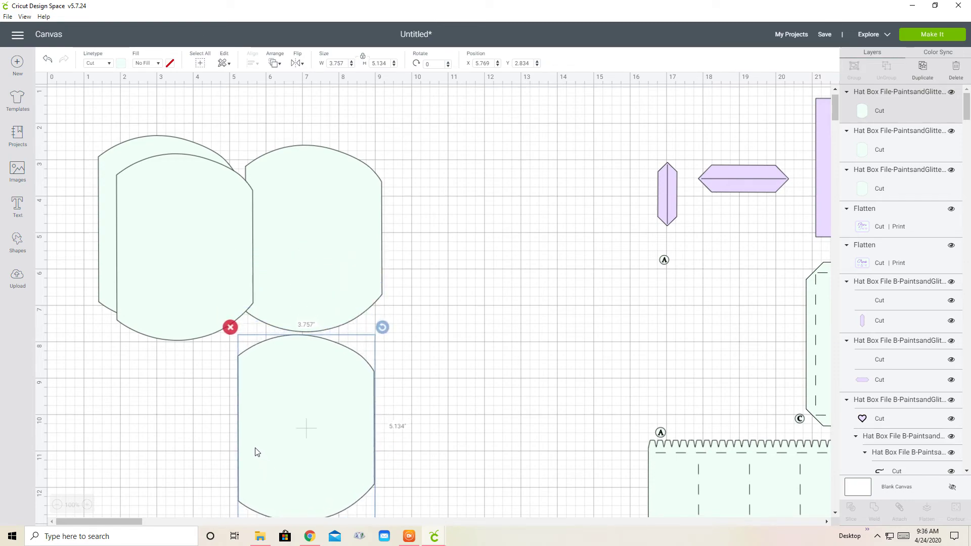
drag(175, 343, 154, 511)
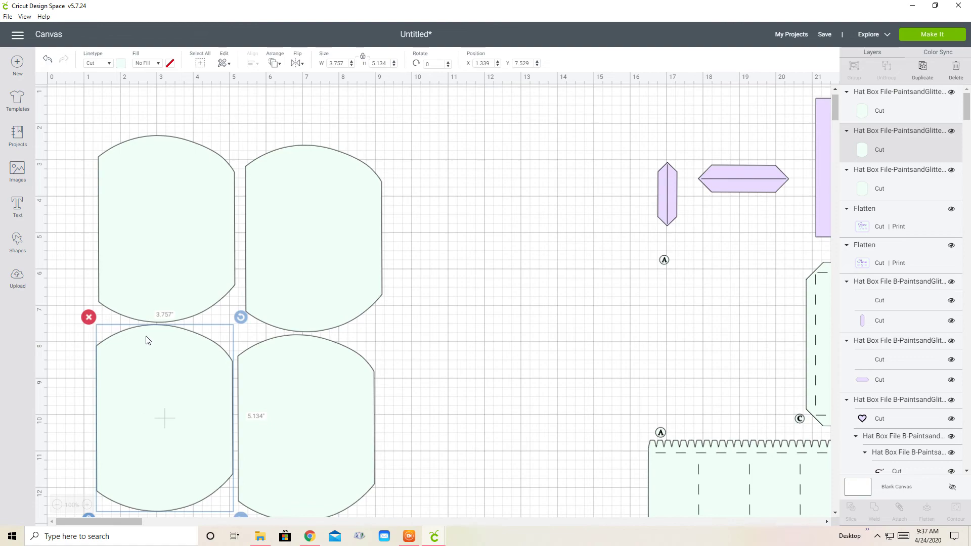
- Center the two rounded panels in the left column horizontally on each other
shift+click(212, 162)
click(252, 62)
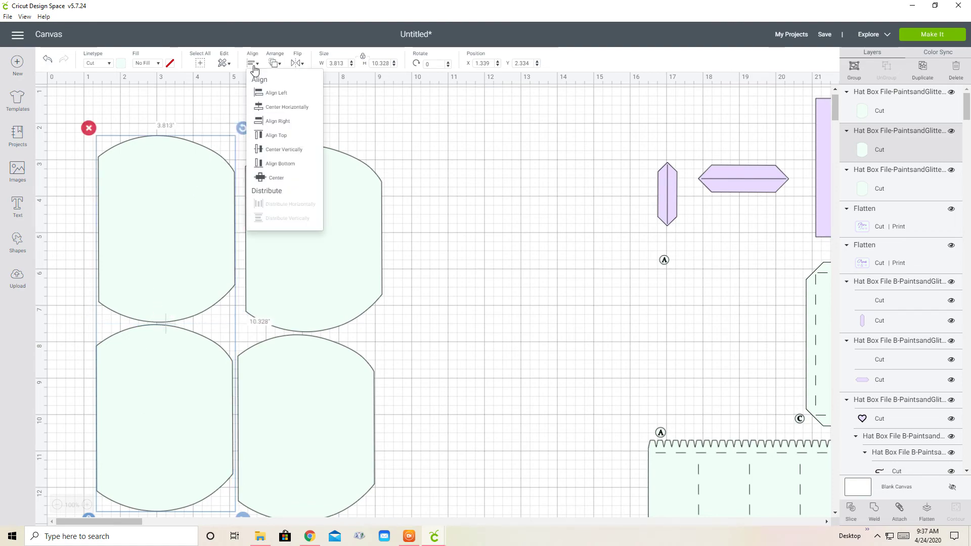
click(258, 107)
- Center the two rounded panels in the right column horizontally and nudge that pair closer to the left column
click(292, 174)
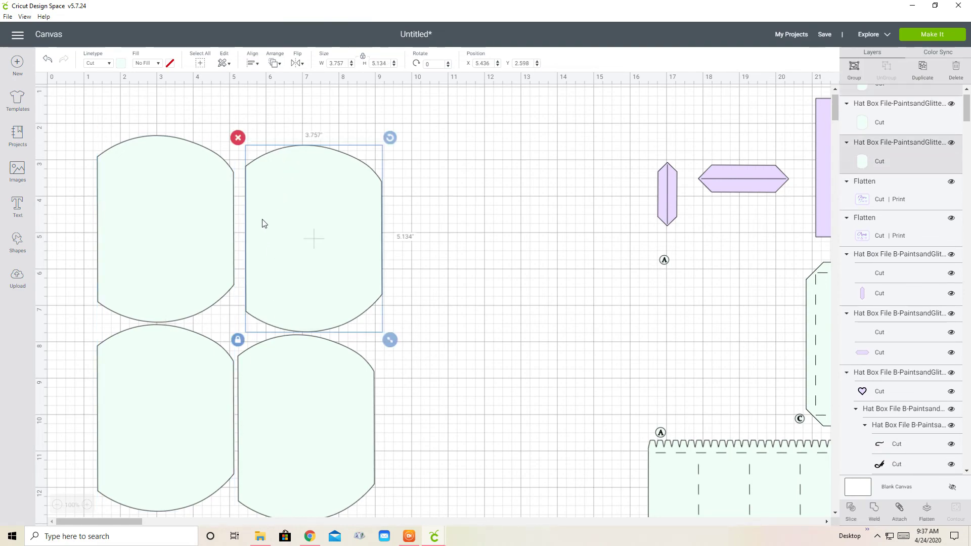
shift+click(295, 363)
click(255, 63)
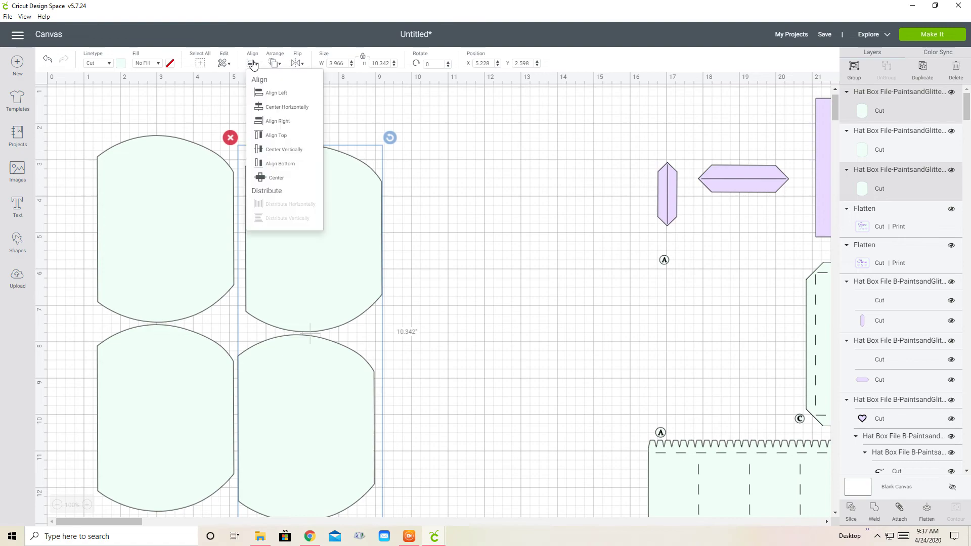
click(265, 106)
drag(294, 286, 292, 282)
right_click(292, 282)
click(320, 167)
- Adjust the upper-right rounded panel to sit slightly higher, clear of the panel below it
click(216, 231)
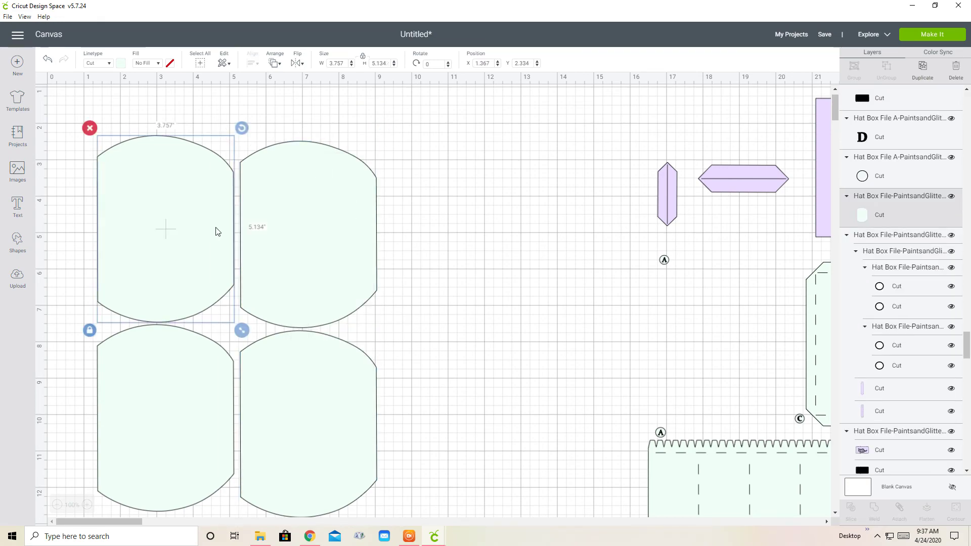
shift+click(162, 377)
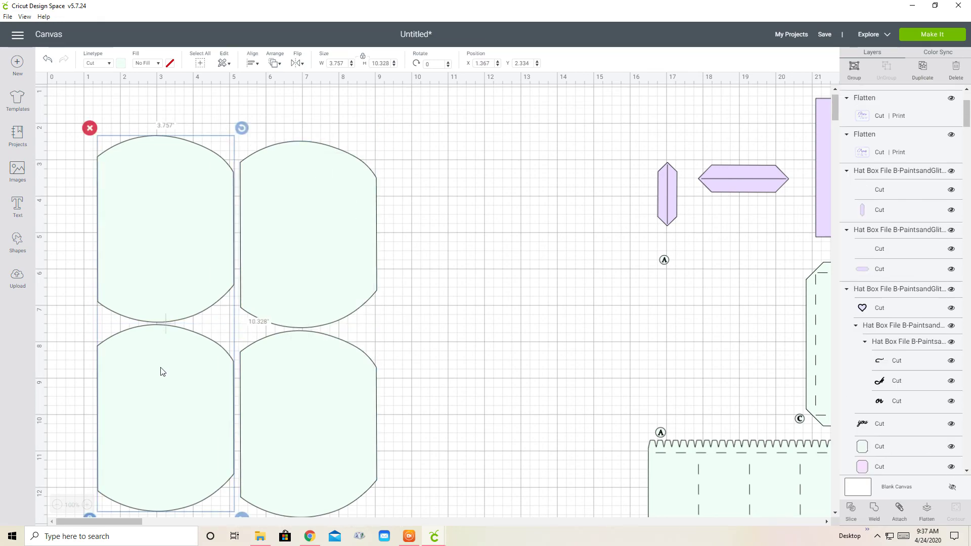
right_click(162, 376)
click(184, 254)
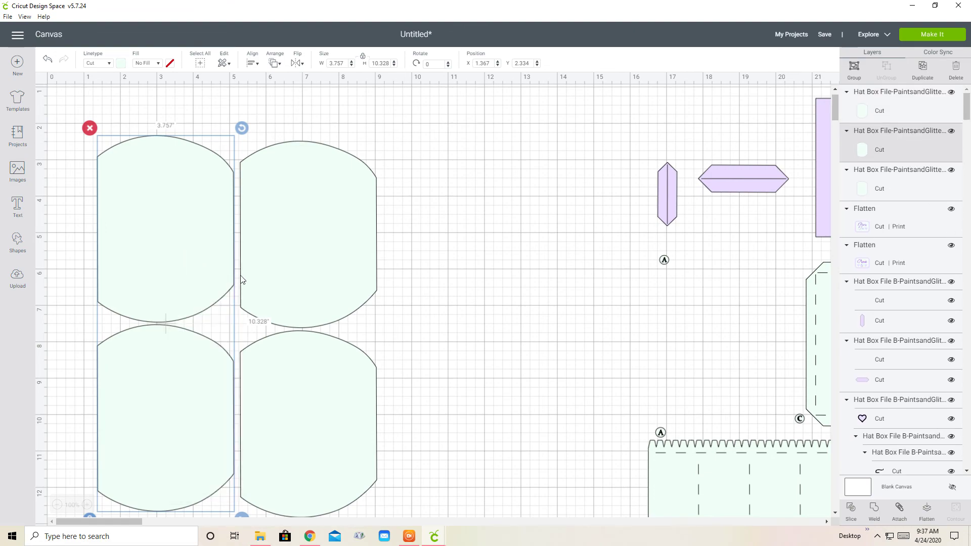
click(272, 270)
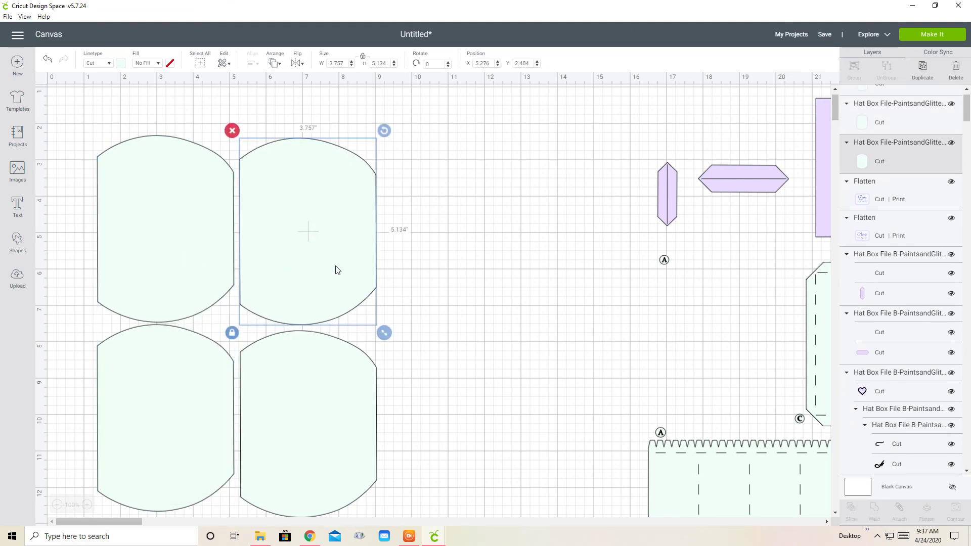
drag(319, 260, 320, 262)
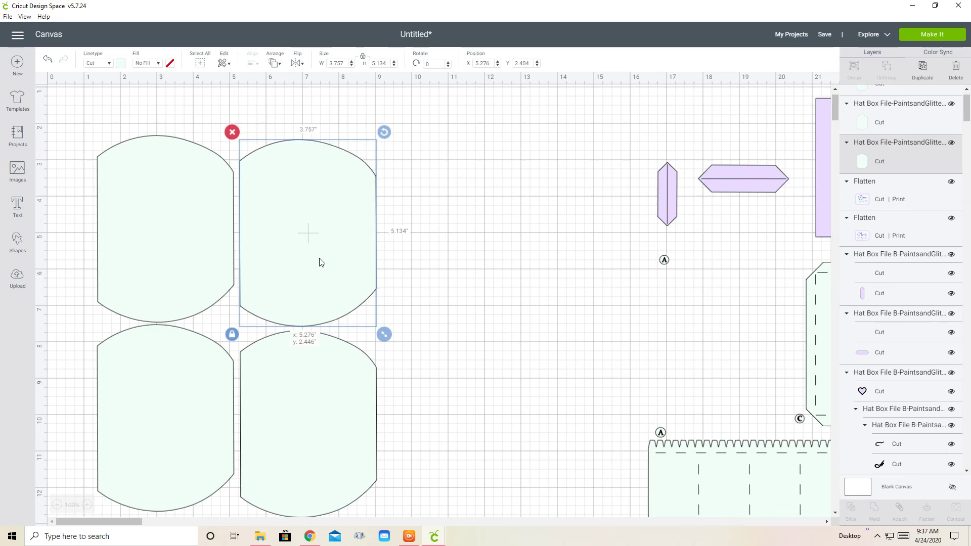
click(475, 286)
- Select all four rounded panels and attach them as one arrangement
drag(81, 136, 386, 488)
right_click(318, 357)
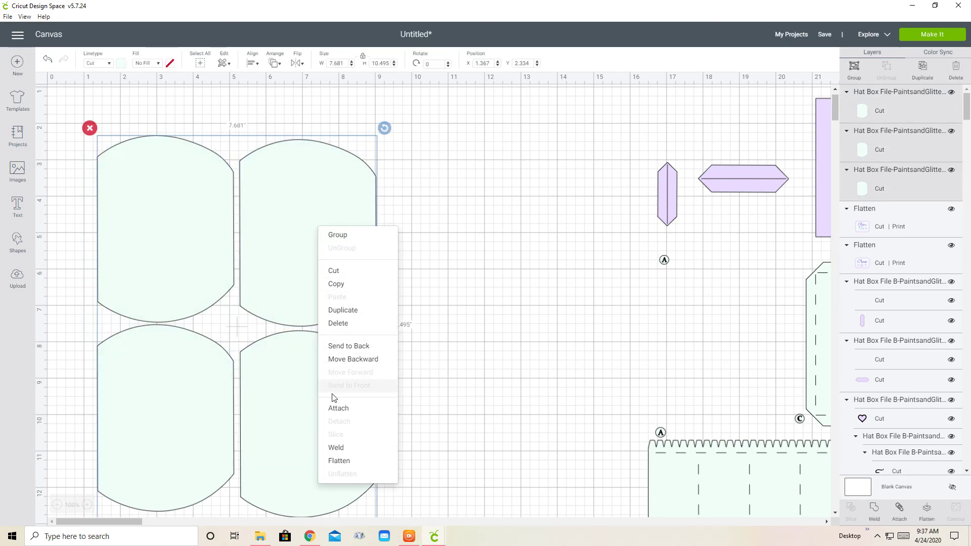
click(339, 408)
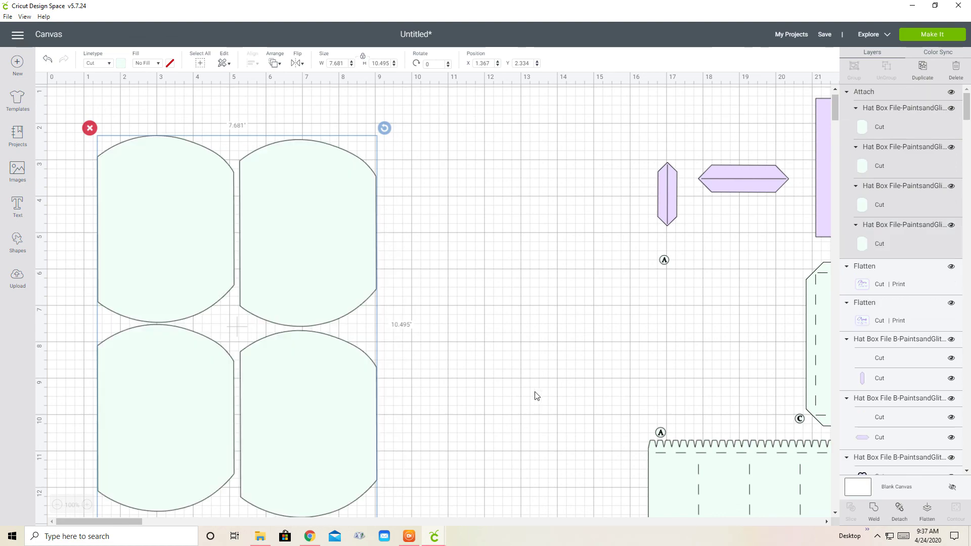
- Generate the mats again and examine the mint Score and Cut mat holding the four attached rounded panels
click(911, 39)
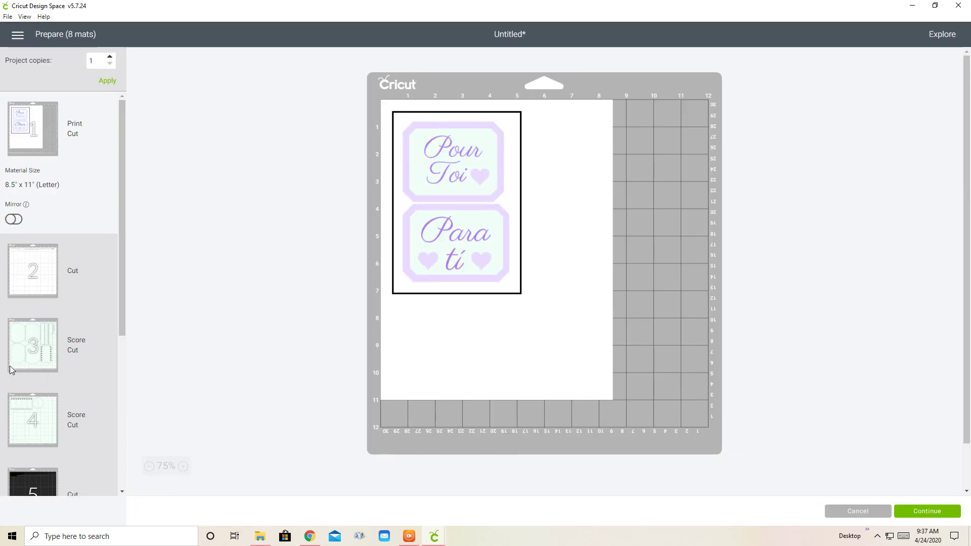
click(14, 360)
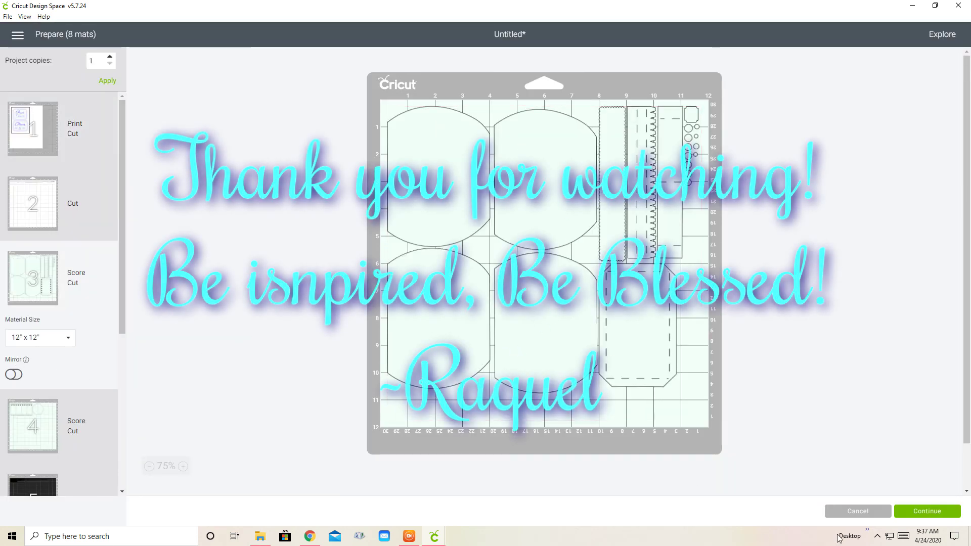
click(871, 519)
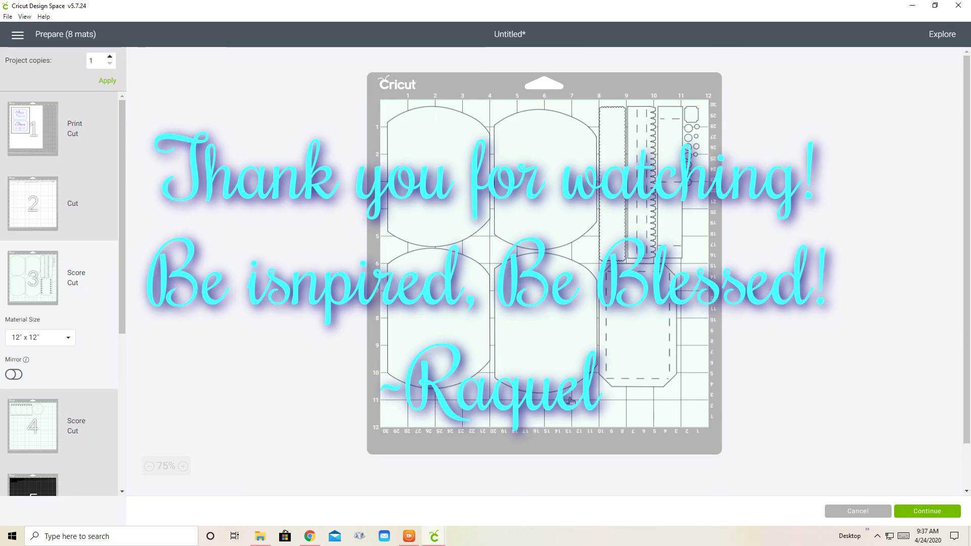